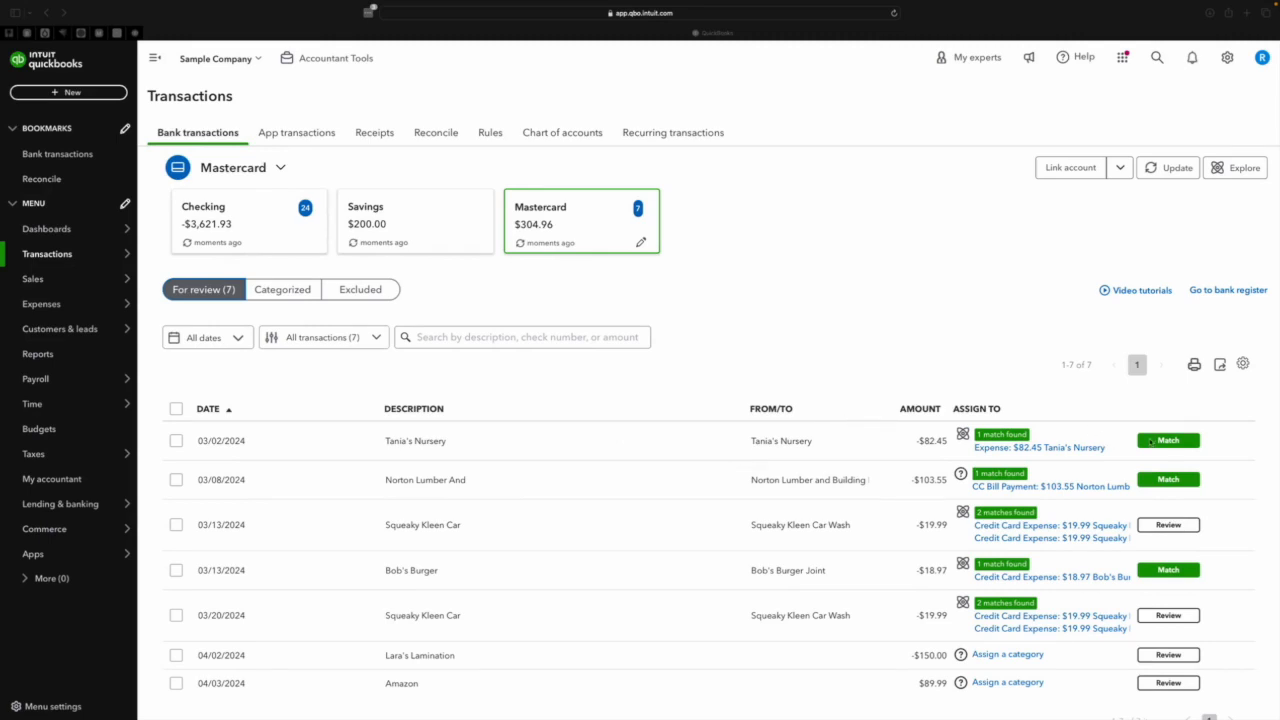
# Match the Mastercard transactions for Tania's Nursery, Norton Lumber and Bob's Burger to their suggested records.
pyautogui.click(1168, 442)
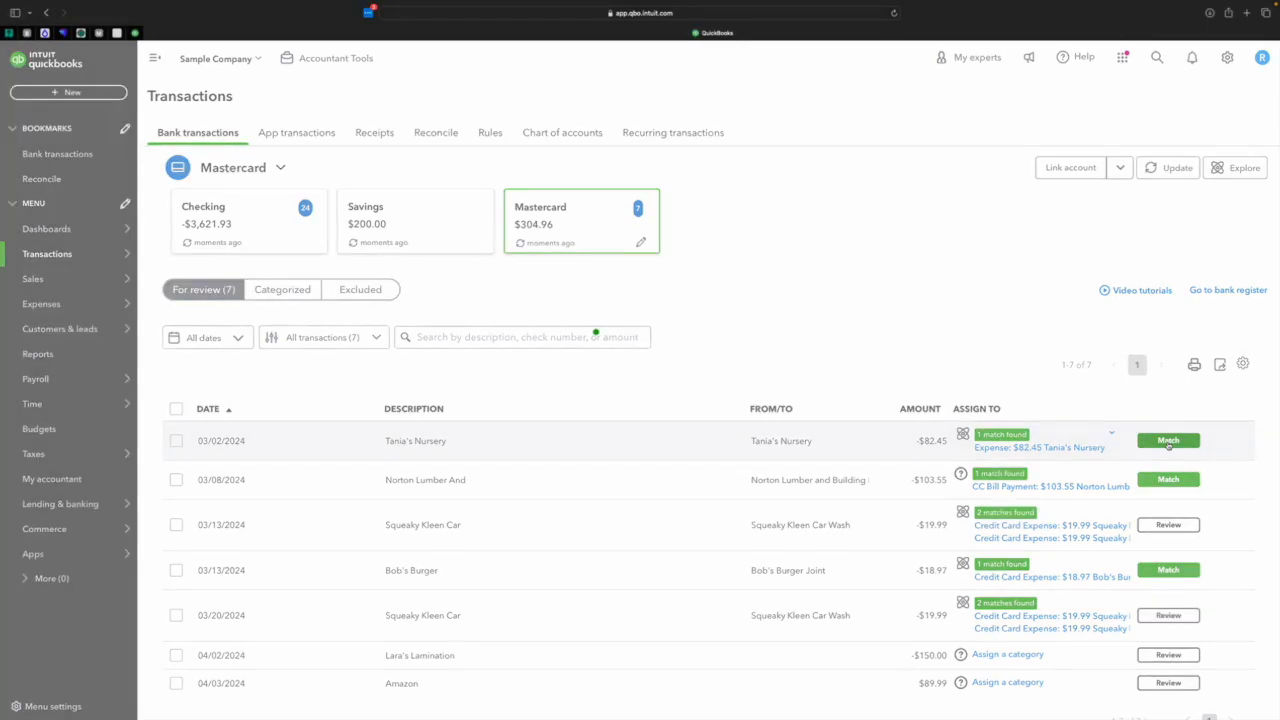
pyautogui.click(1168, 446)
pyautogui.click(1160, 495)
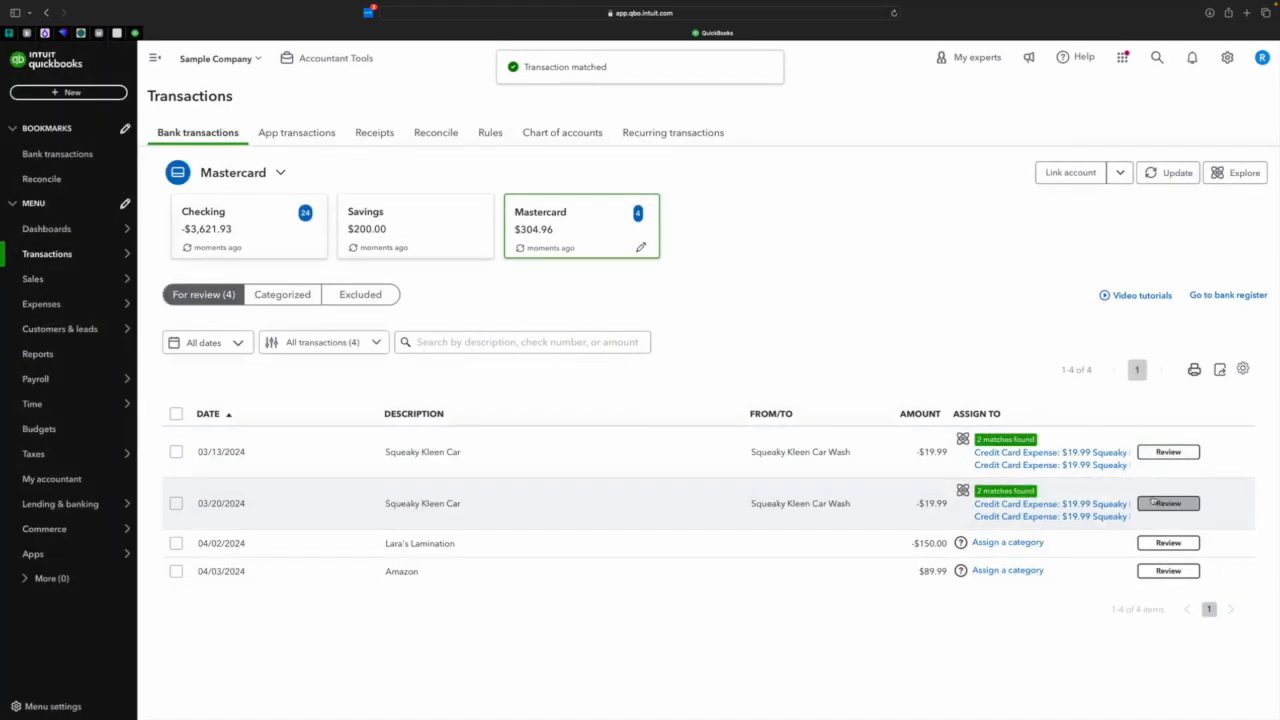
# Match both Squeaky Kleen Car transactions, pairing the 03/13/2024 one with the credit card expense of the same date.
pyautogui.click(1166, 452)
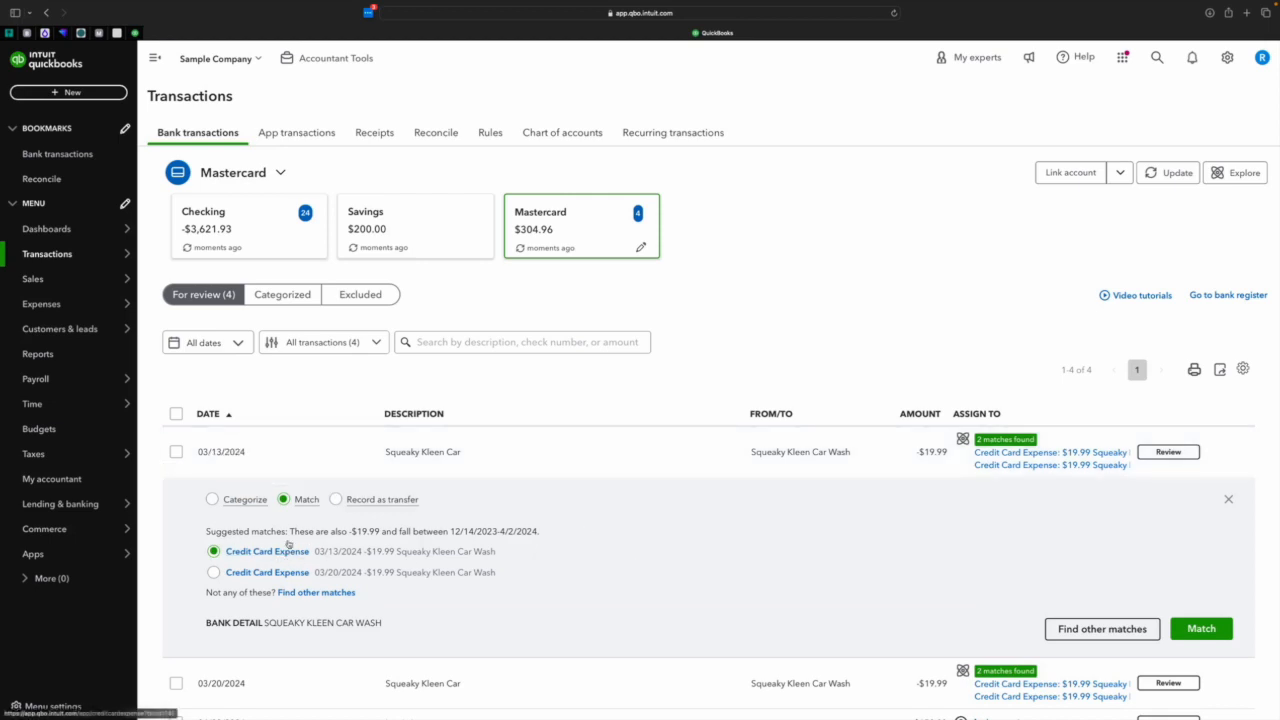
pyautogui.click(1224, 631)
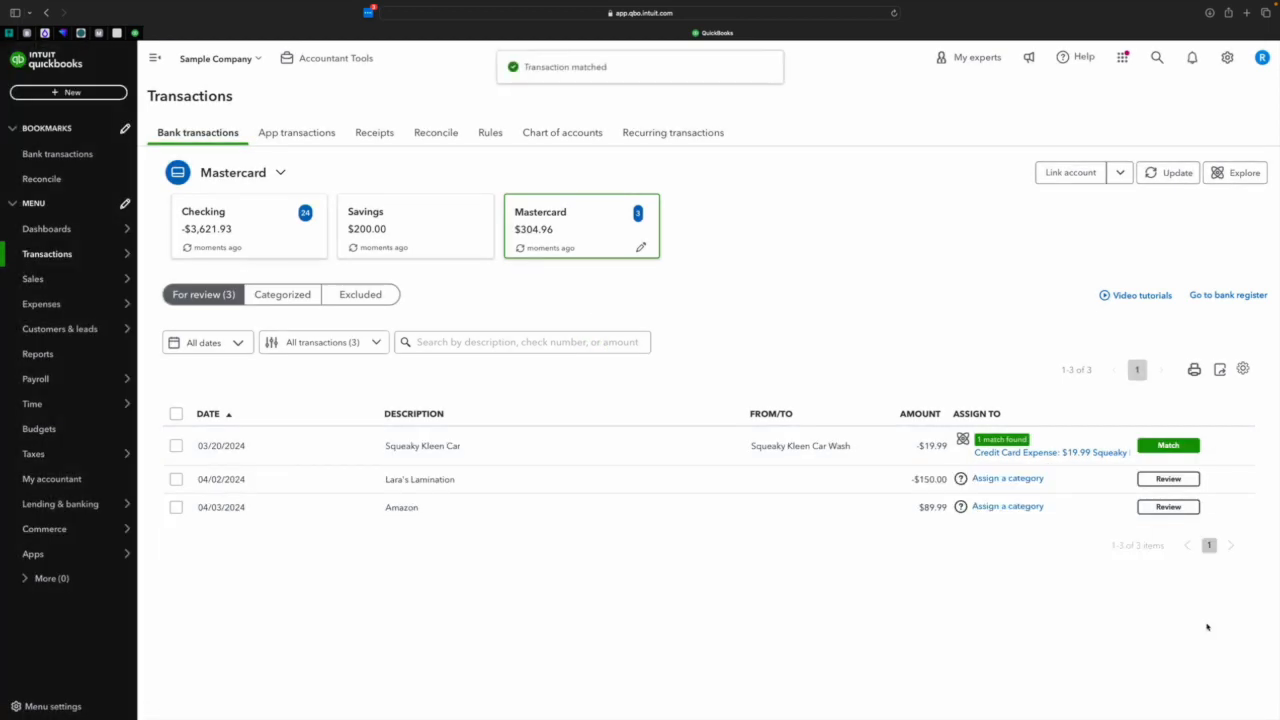
pyautogui.click(1195, 445)
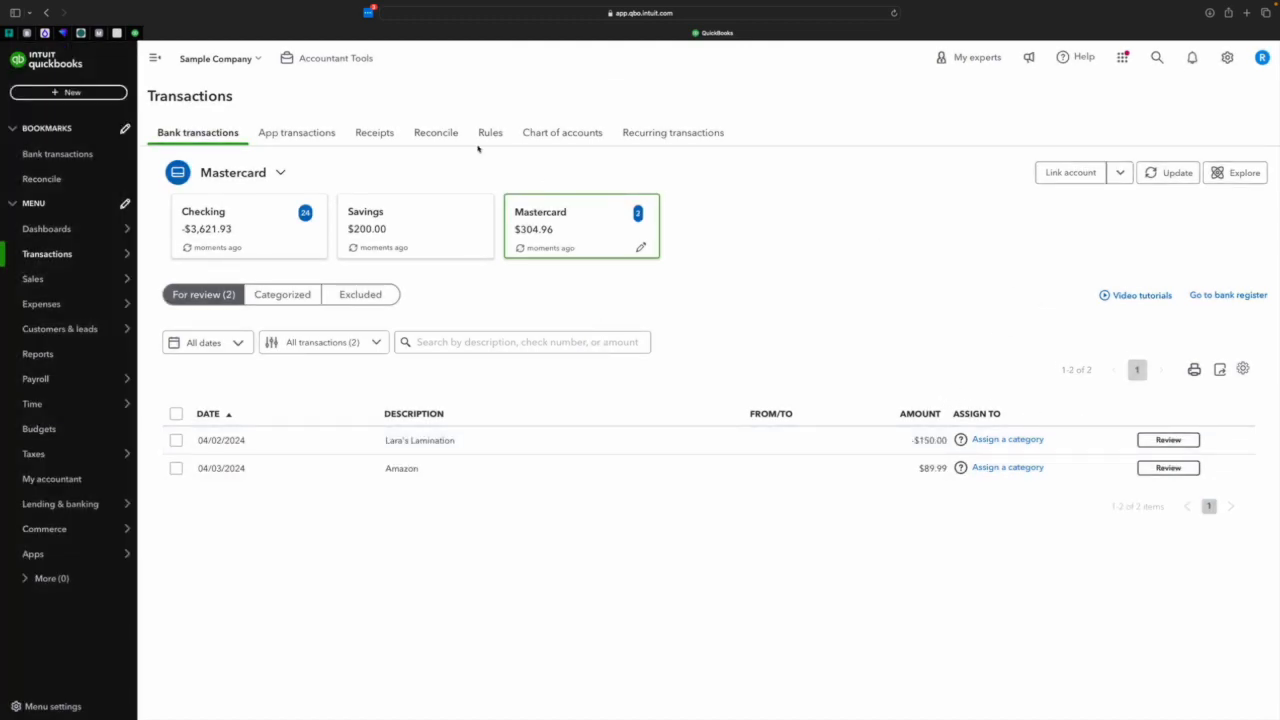
# Open the reconciliation for the Mastercard account.
pyautogui.click(437, 135)
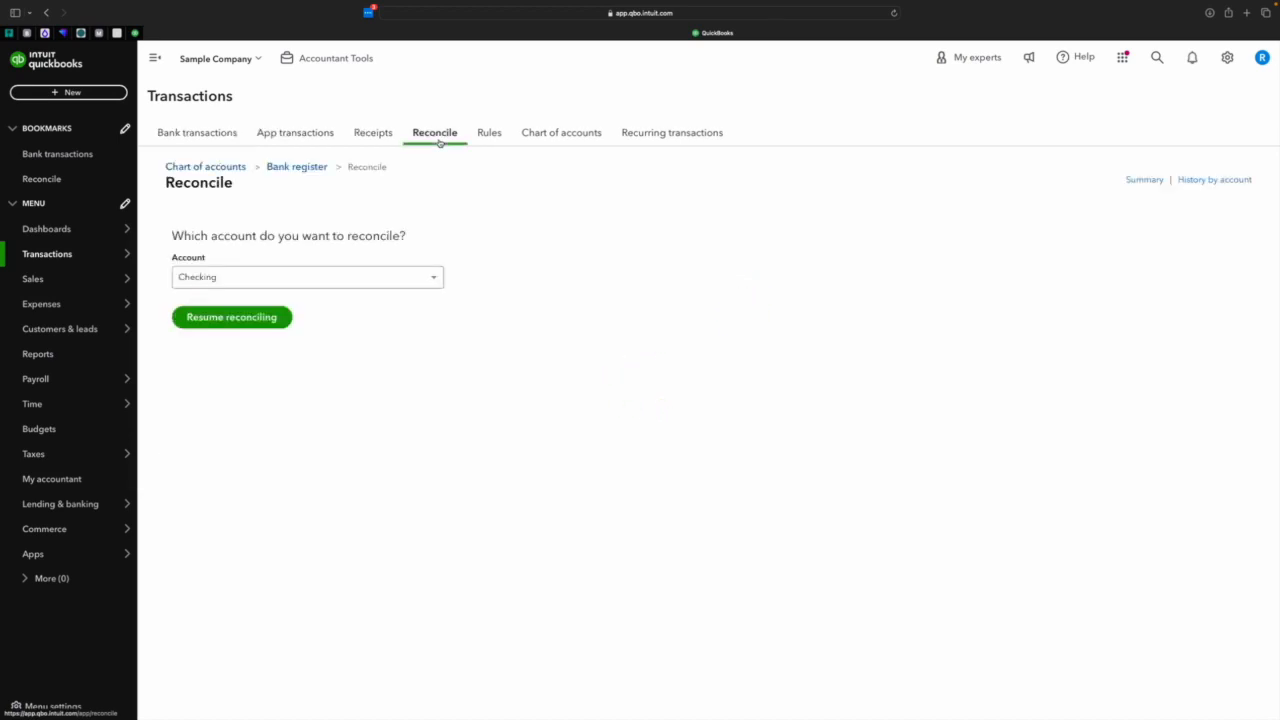
pyautogui.click(309, 281)
pyautogui.scroll(-3, 318, 349)
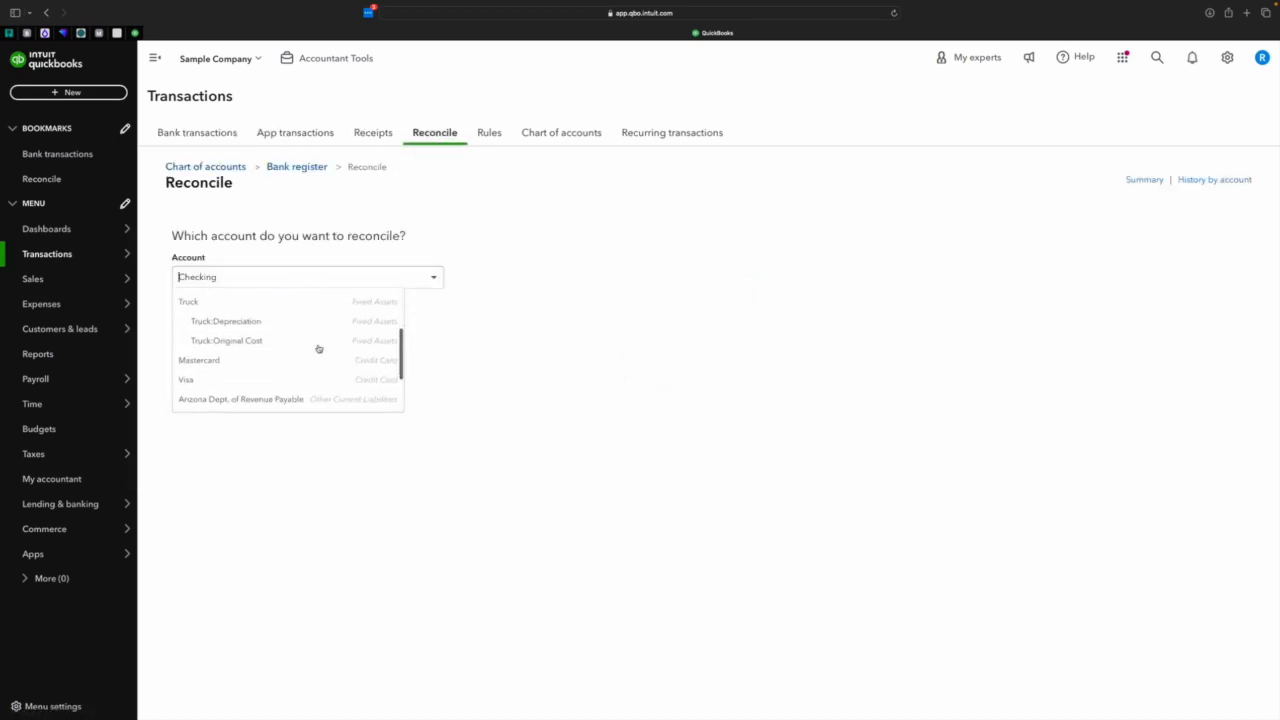
pyautogui.click(309, 360)
pyautogui.click(231, 317)
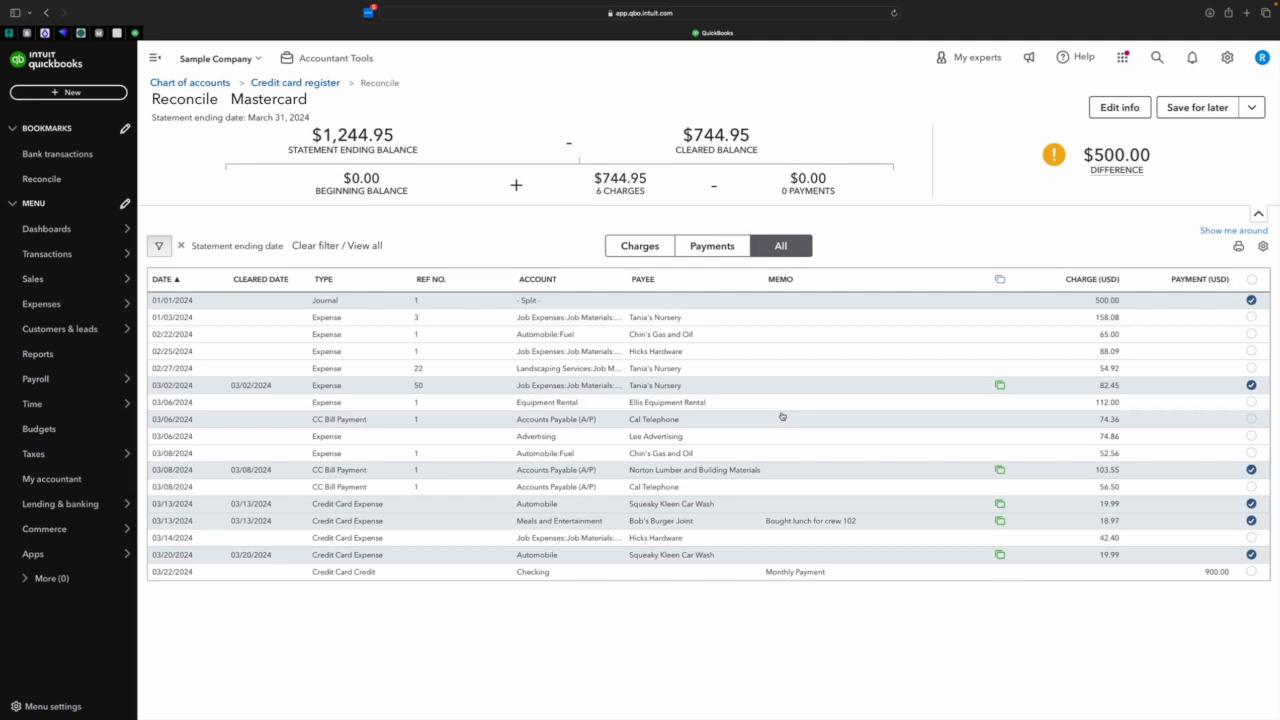
# Change the payment account of the 01/03/2024 Tania's Nursery expense to Visa and save it.
pyautogui.click(767, 322)
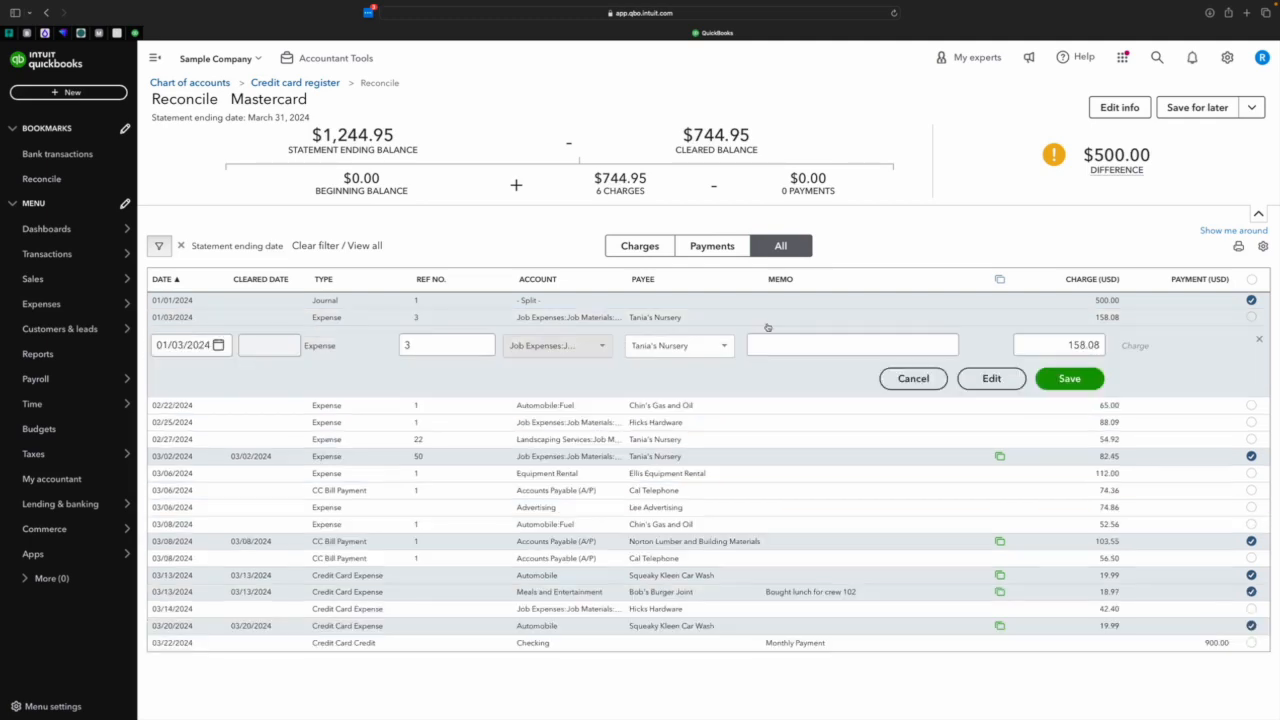
pyautogui.click(996, 384)
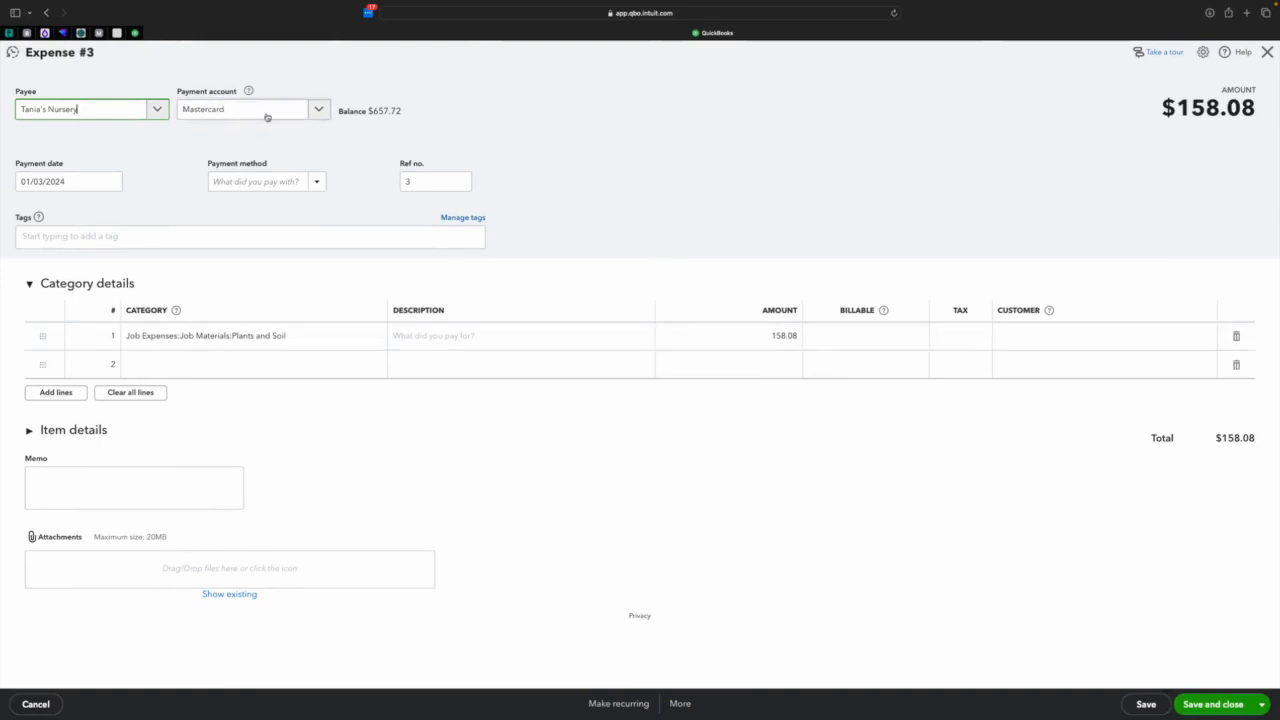
pyautogui.click(319, 112)
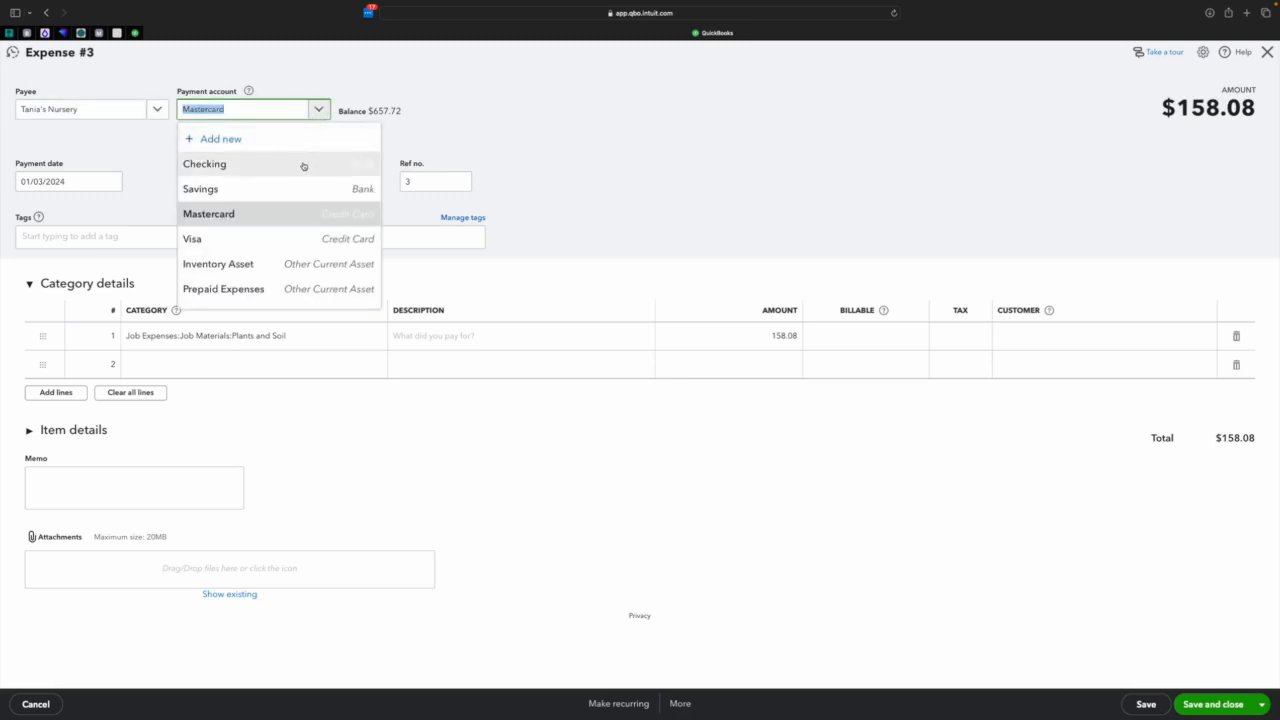
pyautogui.click(233, 245)
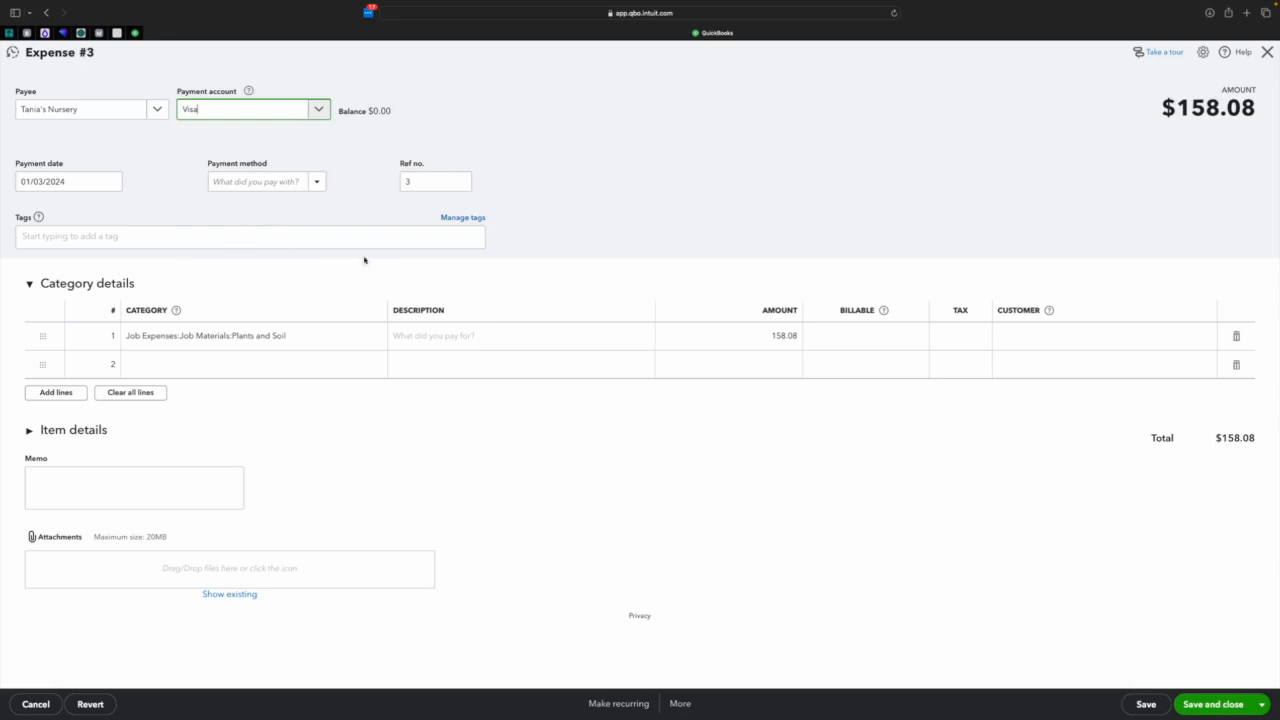
pyautogui.click(1208, 712)
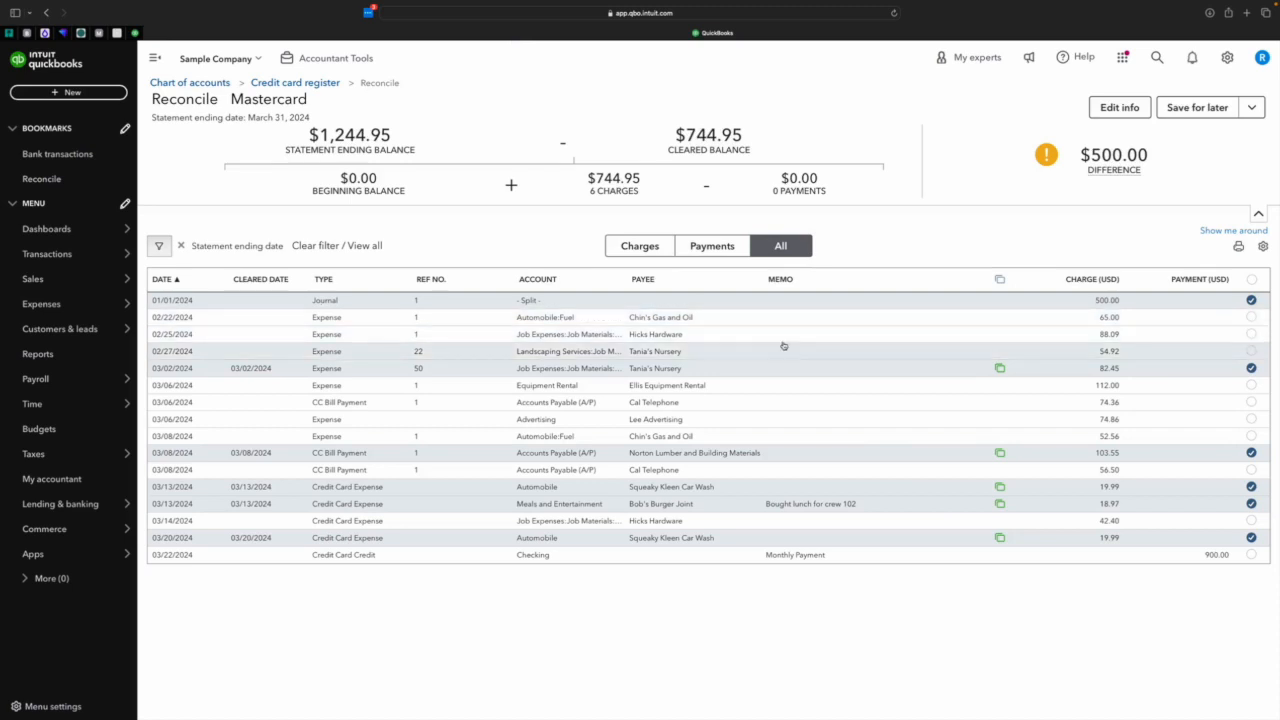
# Move the 02/22/2024 Chin's Gas and Oil expense to the Visa payment account and save it.
pyautogui.click(792, 334)
pyautogui.click(991, 378)
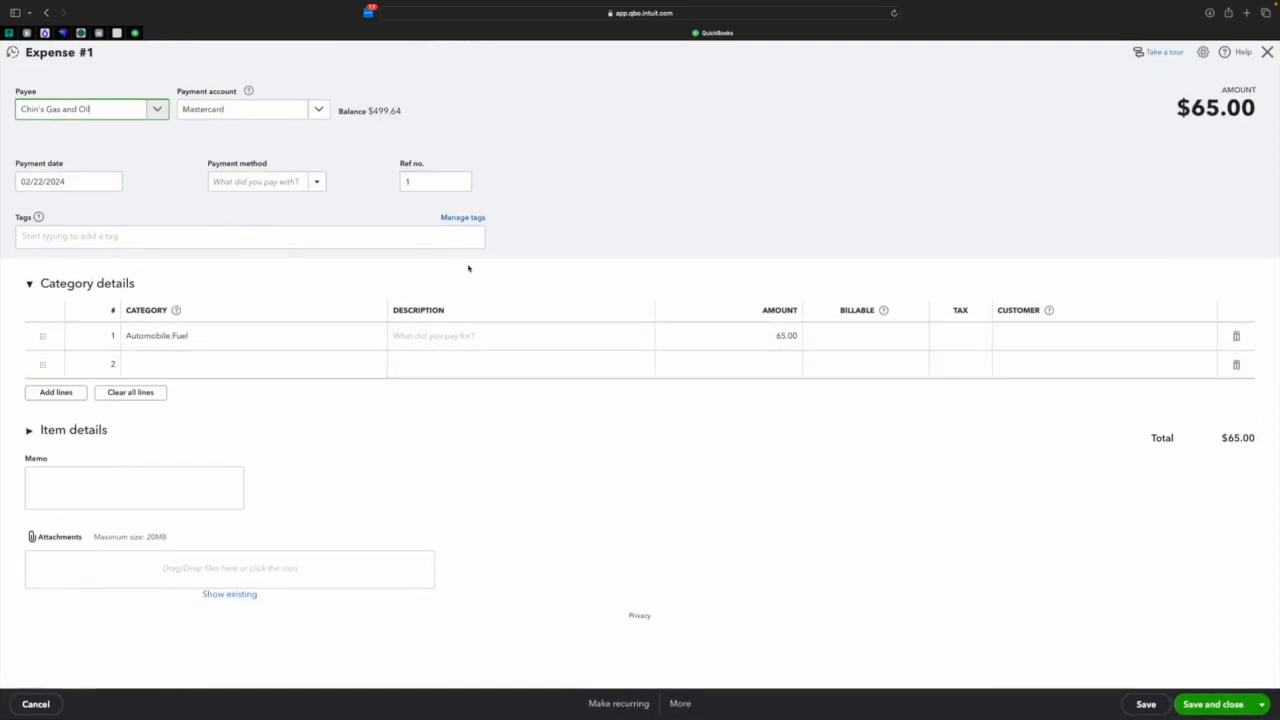
pyautogui.click(319, 112)
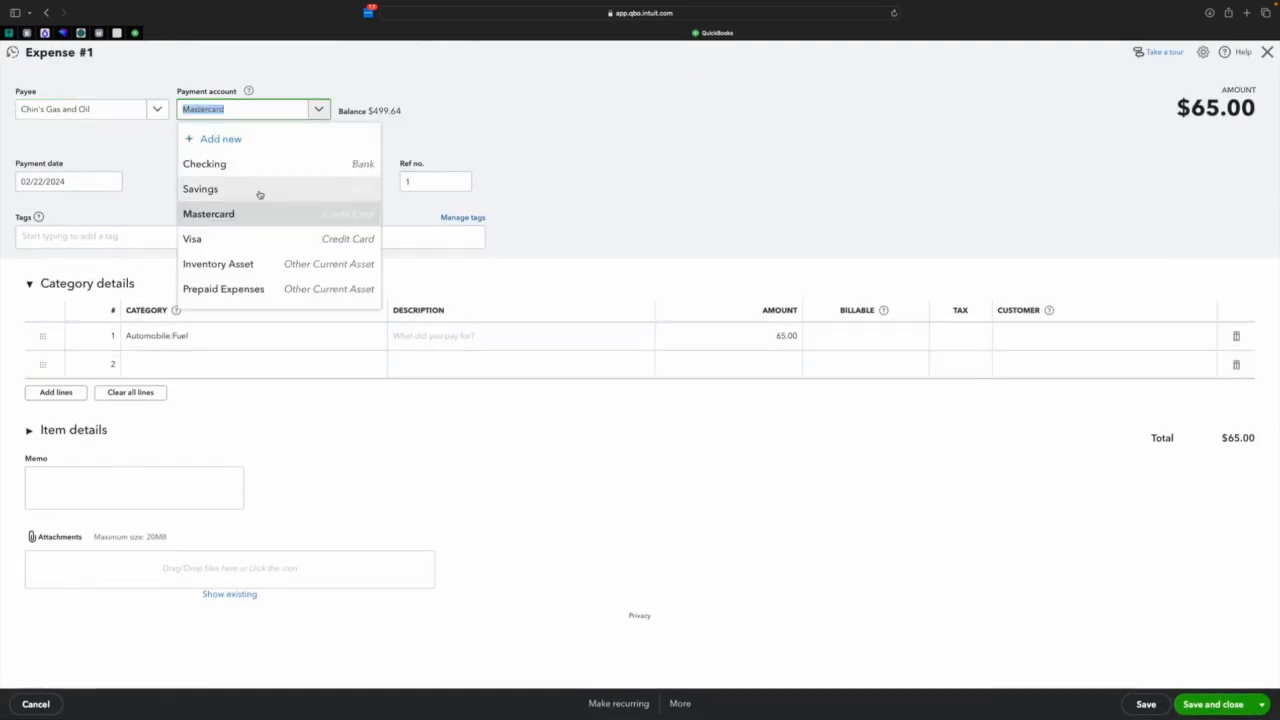
pyautogui.click(234, 242)
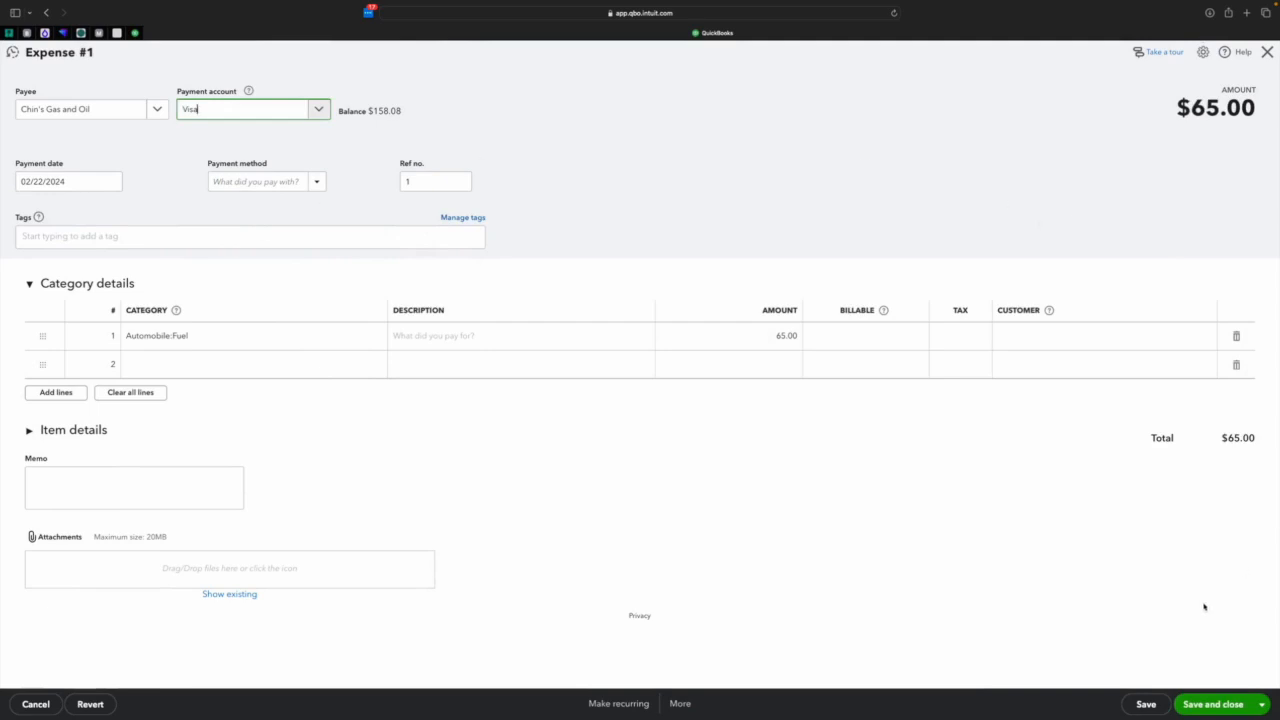
pyautogui.click(1204, 712)
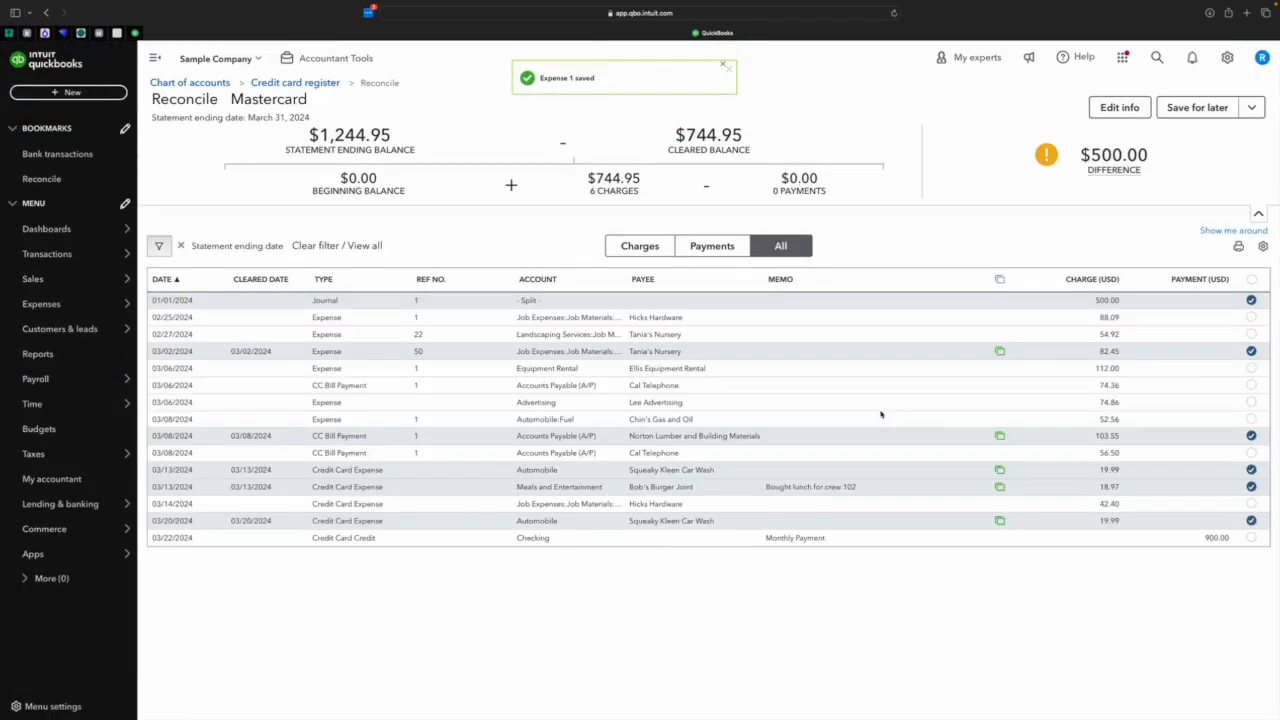
# Change the payment account of the 02/25/2024 Hicks Hardware expense to Checking and save it.
pyautogui.click(742, 326)
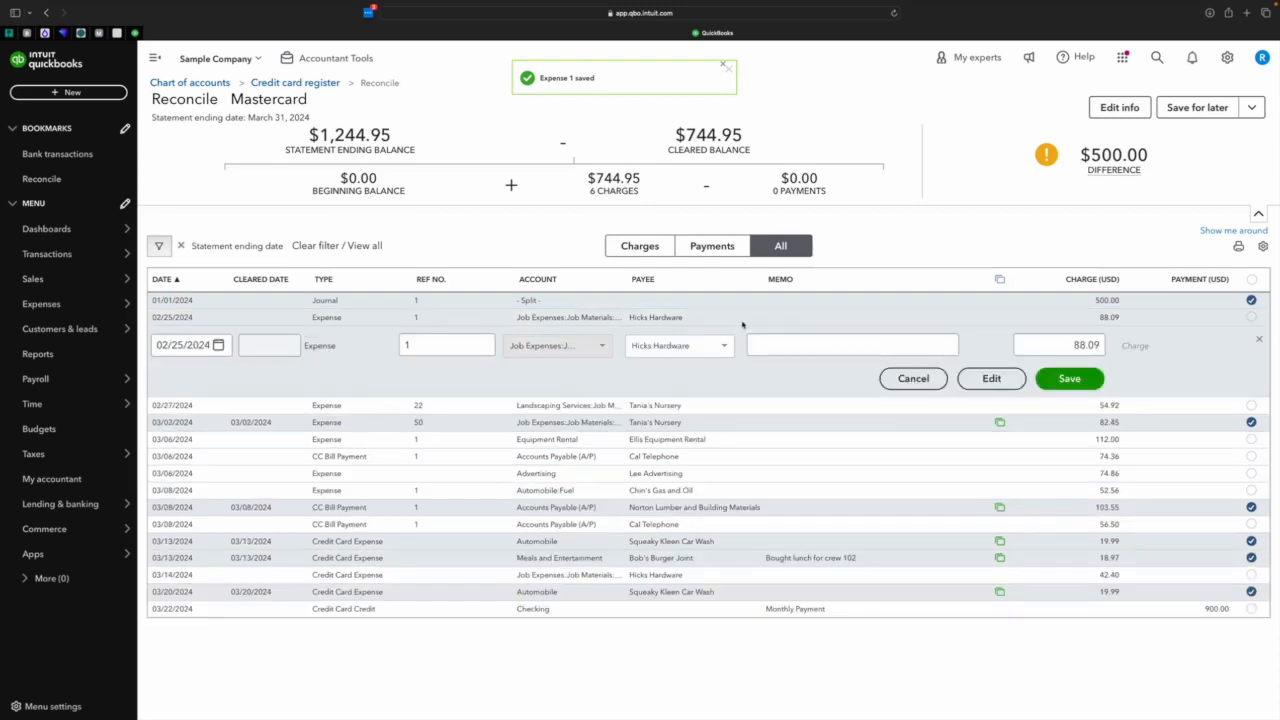
pyautogui.click(986, 378)
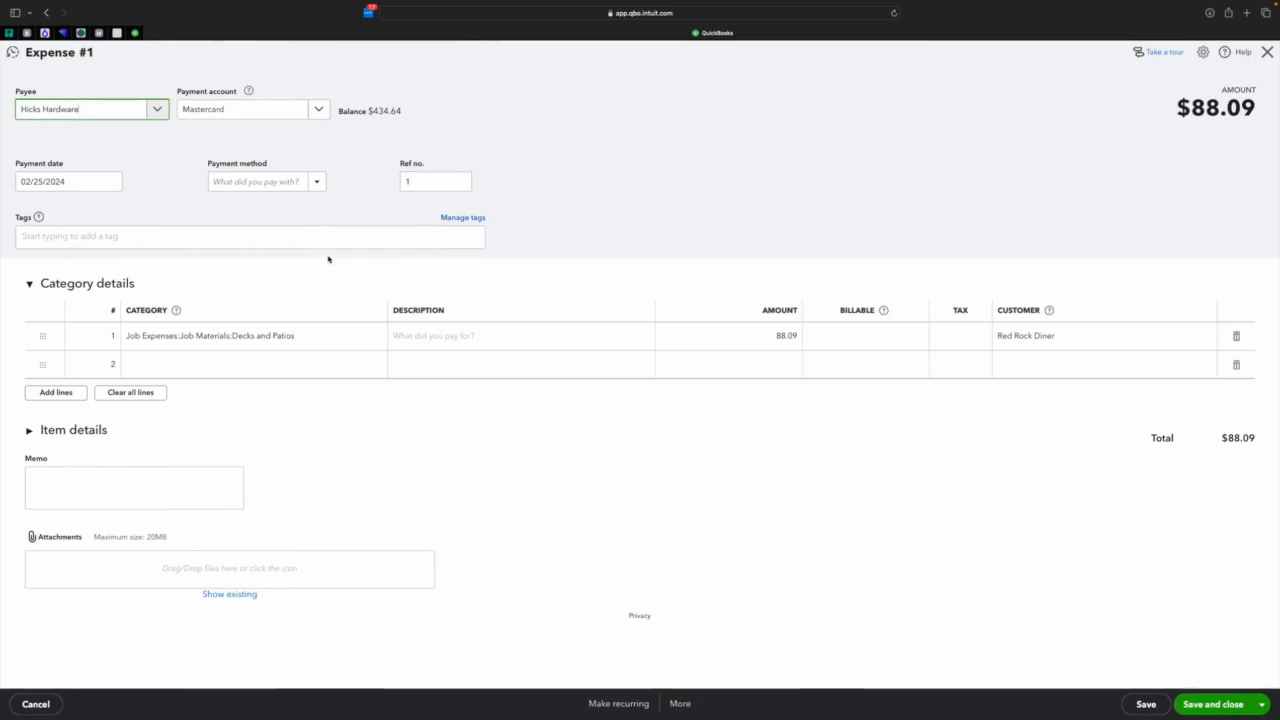
pyautogui.click(318, 109)
pyautogui.click(249, 172)
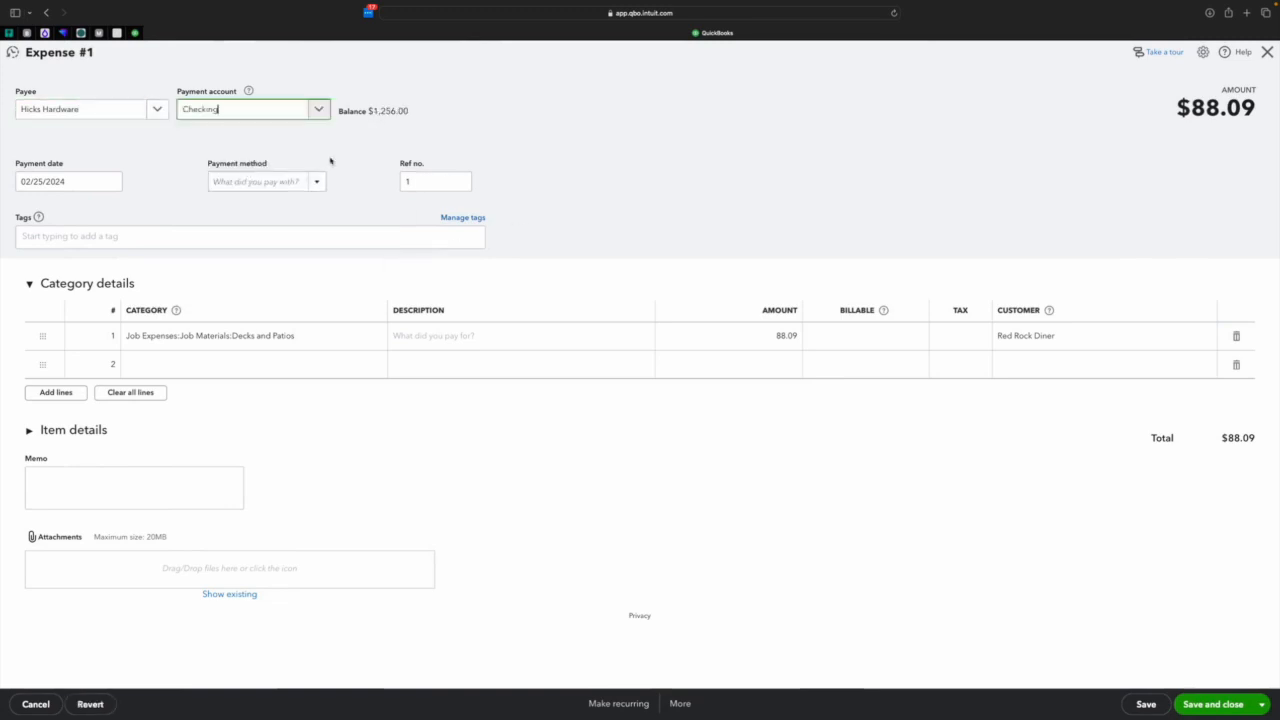
pyautogui.click(1212, 710)
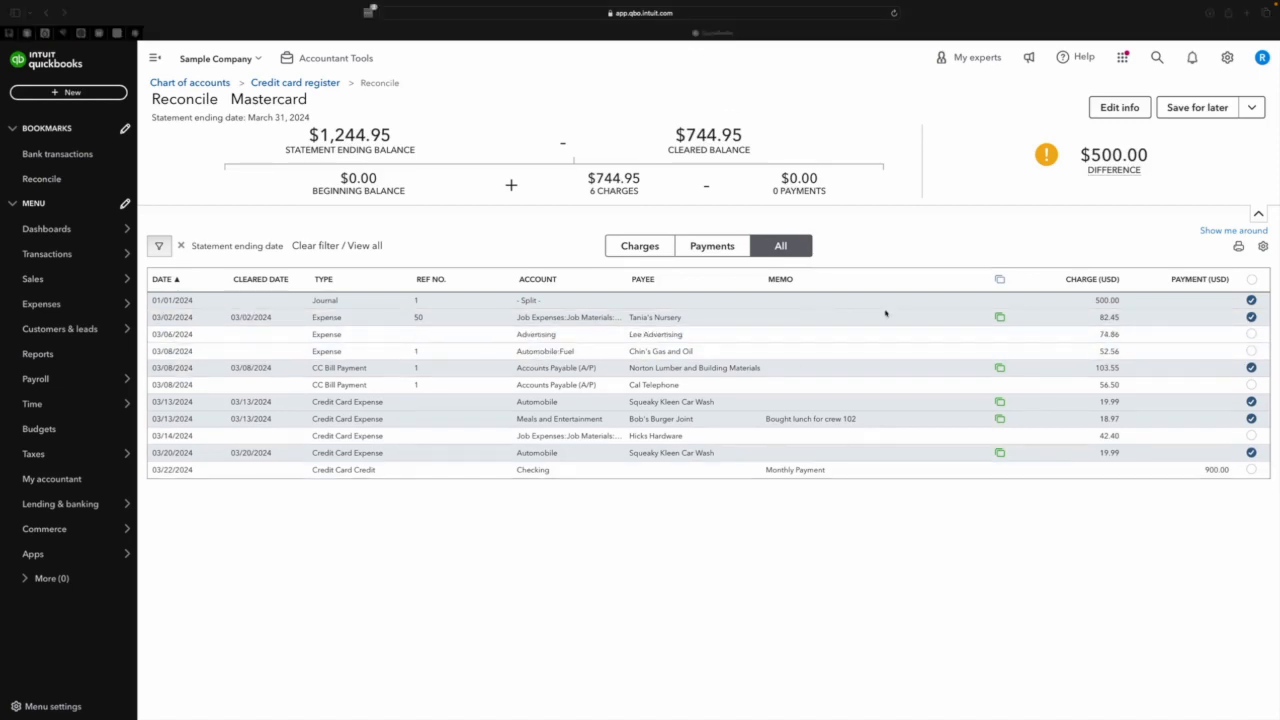
# Delete the 03/06/2024 Lee Advertising expense from the Mastercard account and confirm the deletion.
pyautogui.click(747, 338)
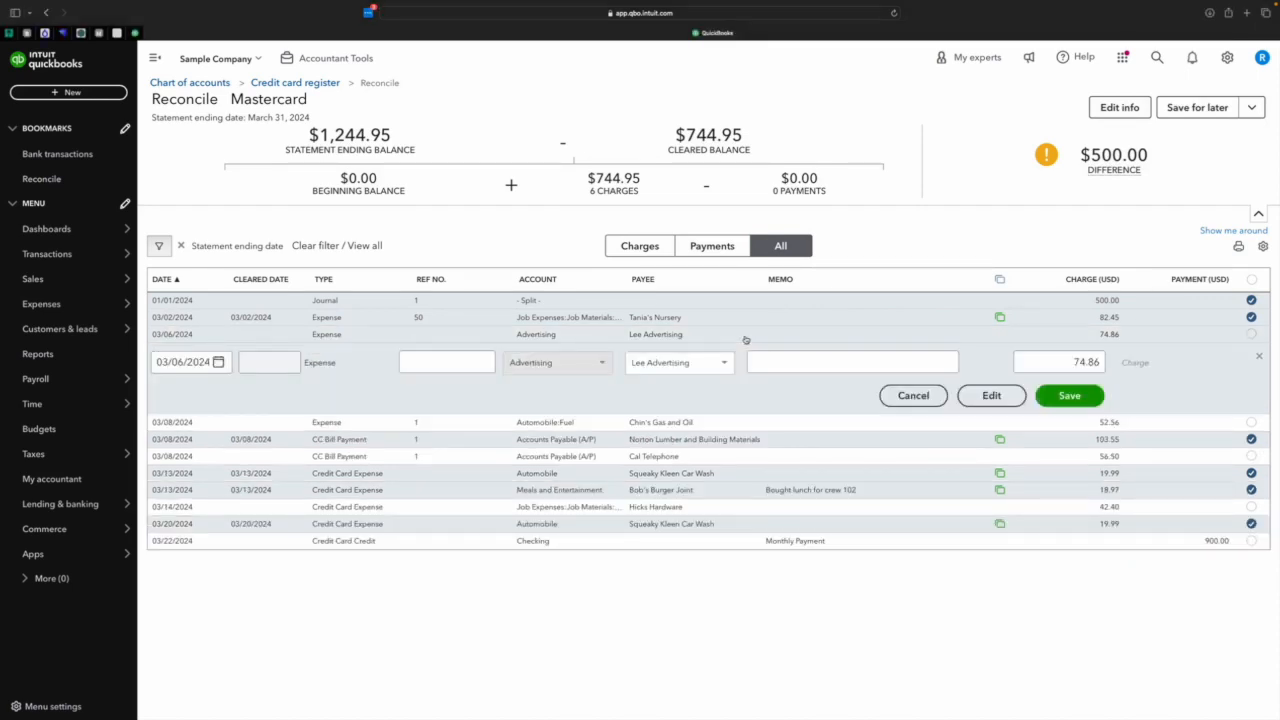
pyautogui.click(991, 396)
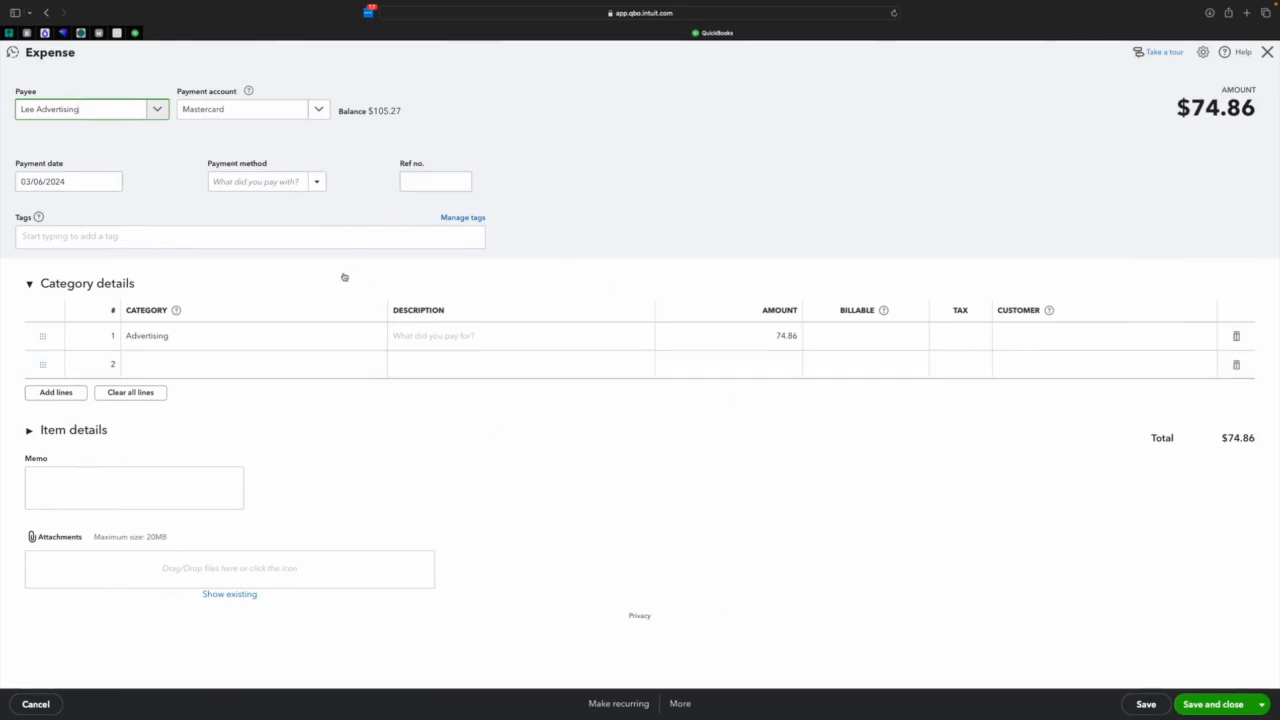
pyautogui.click(677, 703)
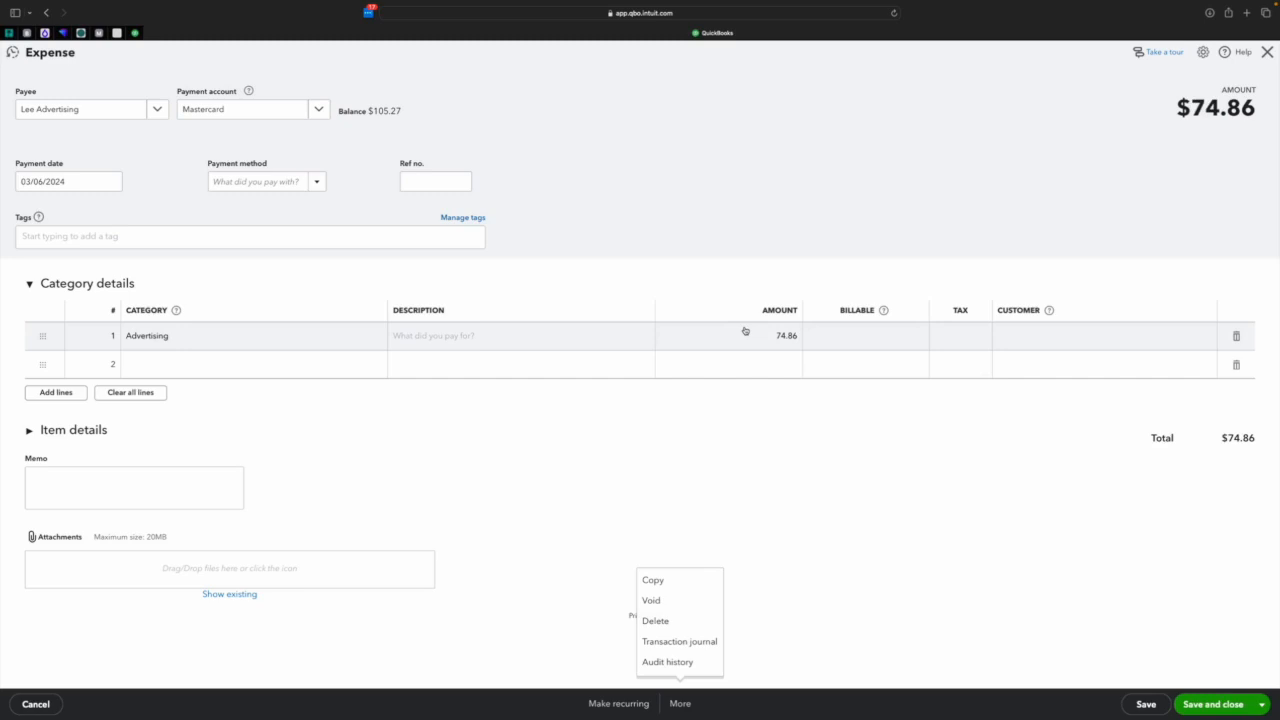
pyautogui.click(662, 620)
pyautogui.click(716, 412)
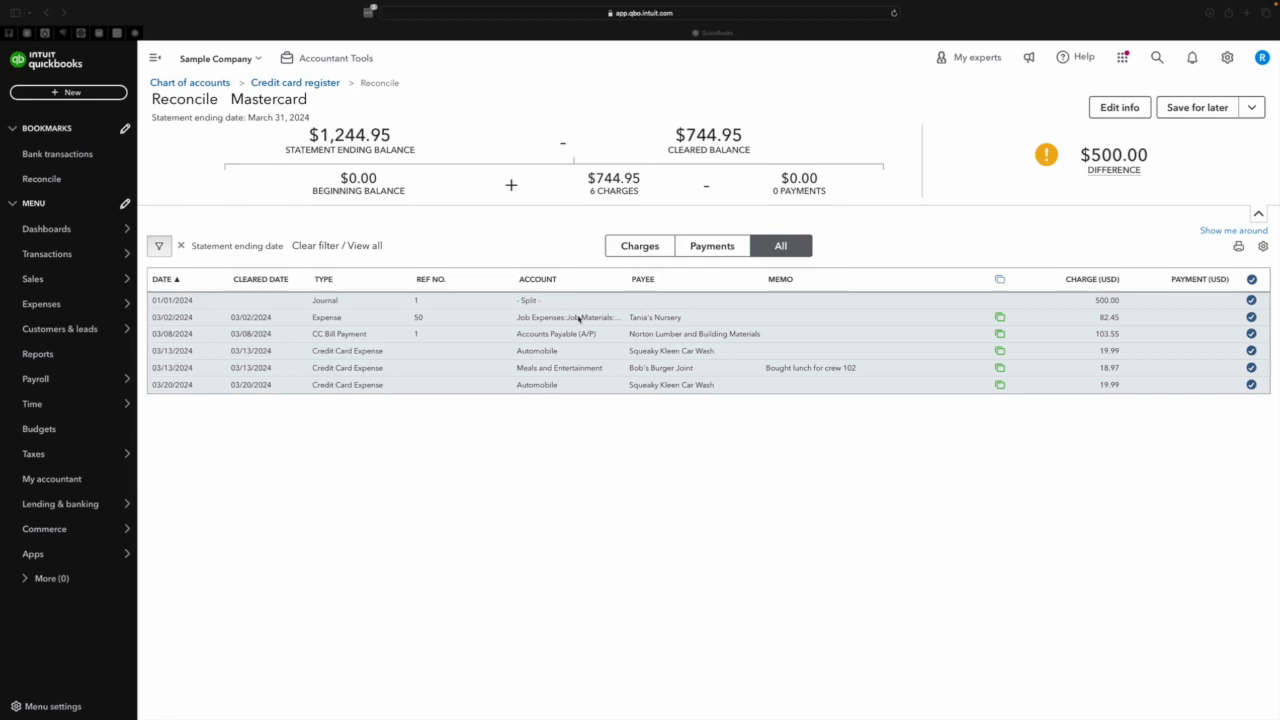
# Check the statement's ending balance and ending date against the reconciliation difference.
pyautogui.click(1110, 107)
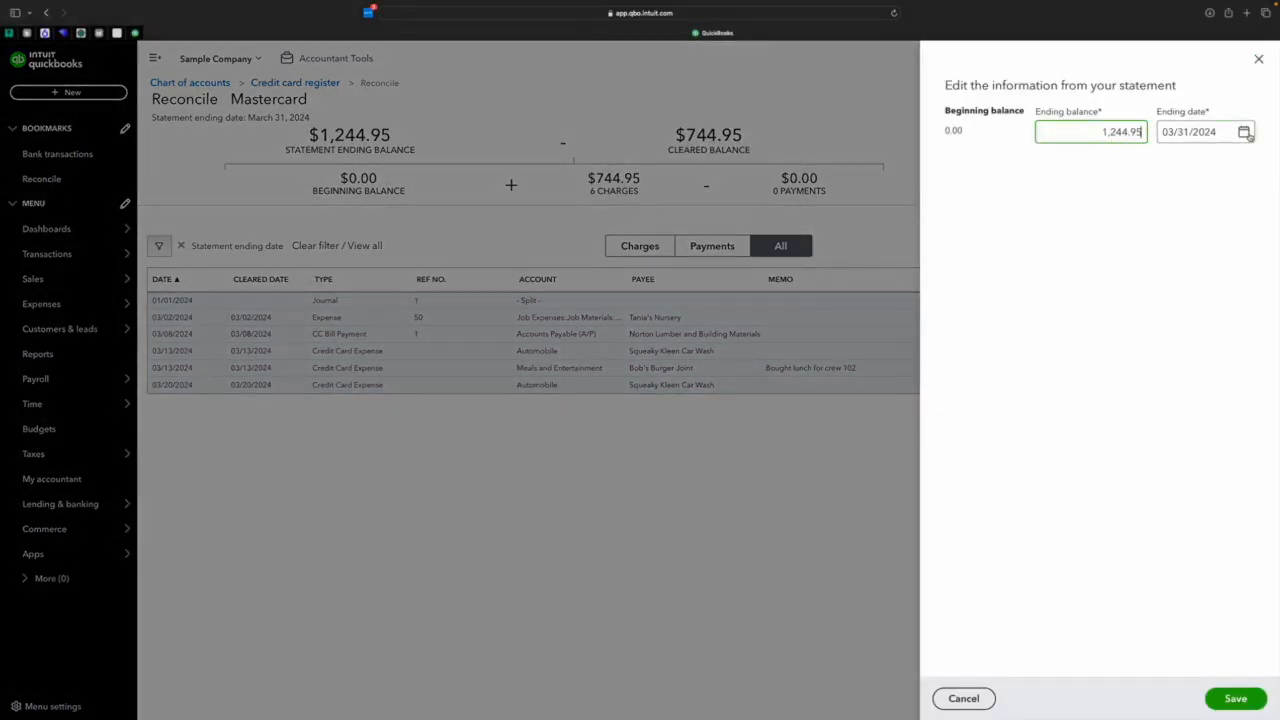
pyautogui.click(1257, 62)
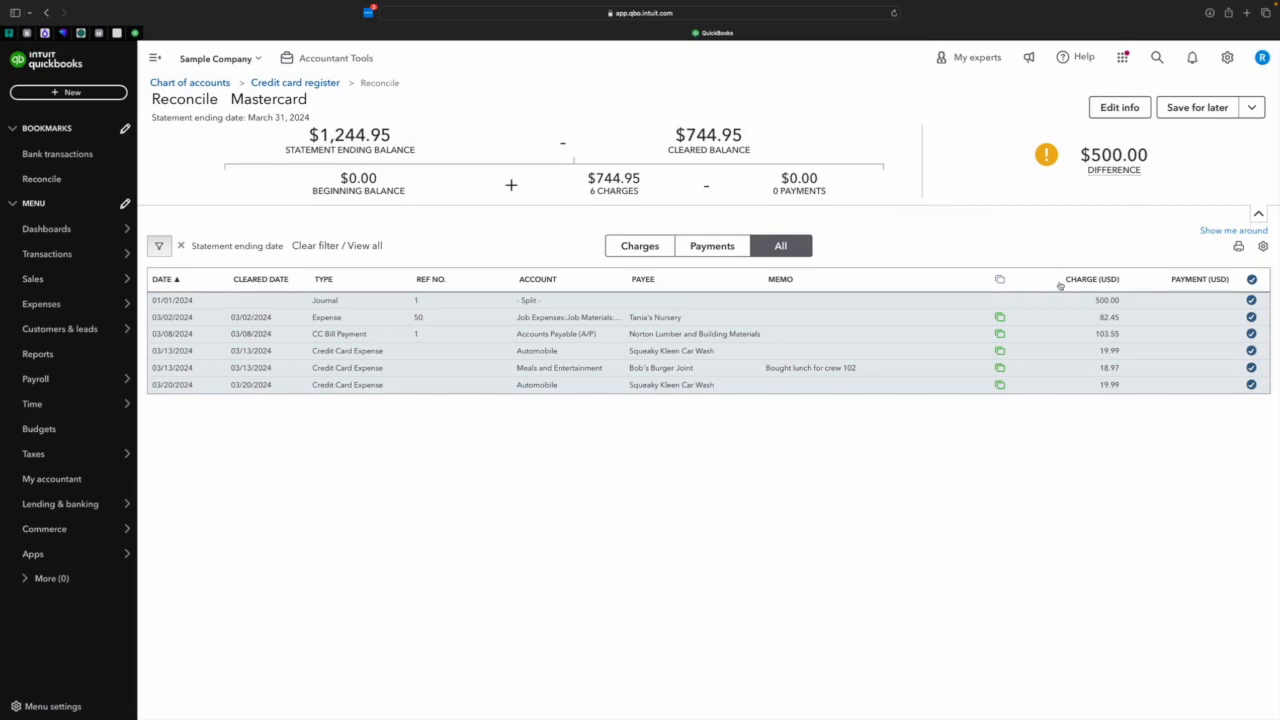
pyautogui.moveTo(1144, 171)
# Set the charge of the 01/01/2024 journal entry to 1,000.00 and save it.
pyautogui.click(819, 302)
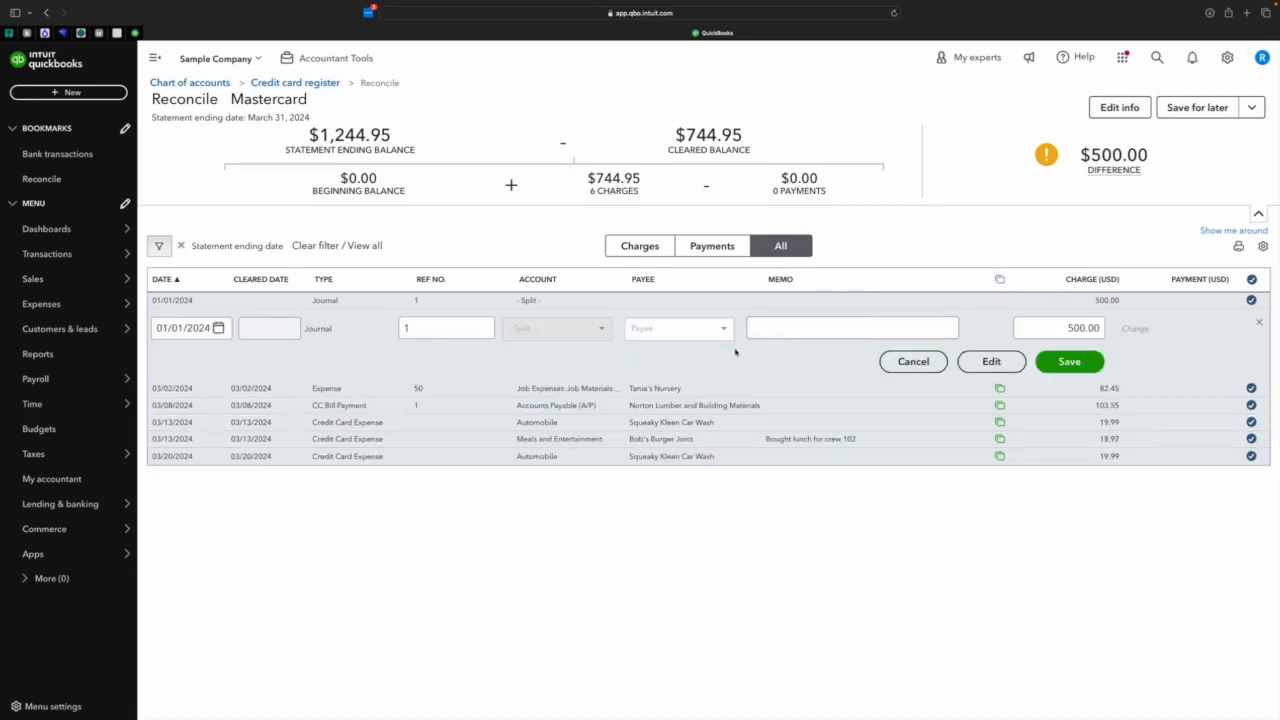
pyautogui.doubleClick(1092, 327)
pyautogui.write('1000')
pyautogui.click(1071, 362)
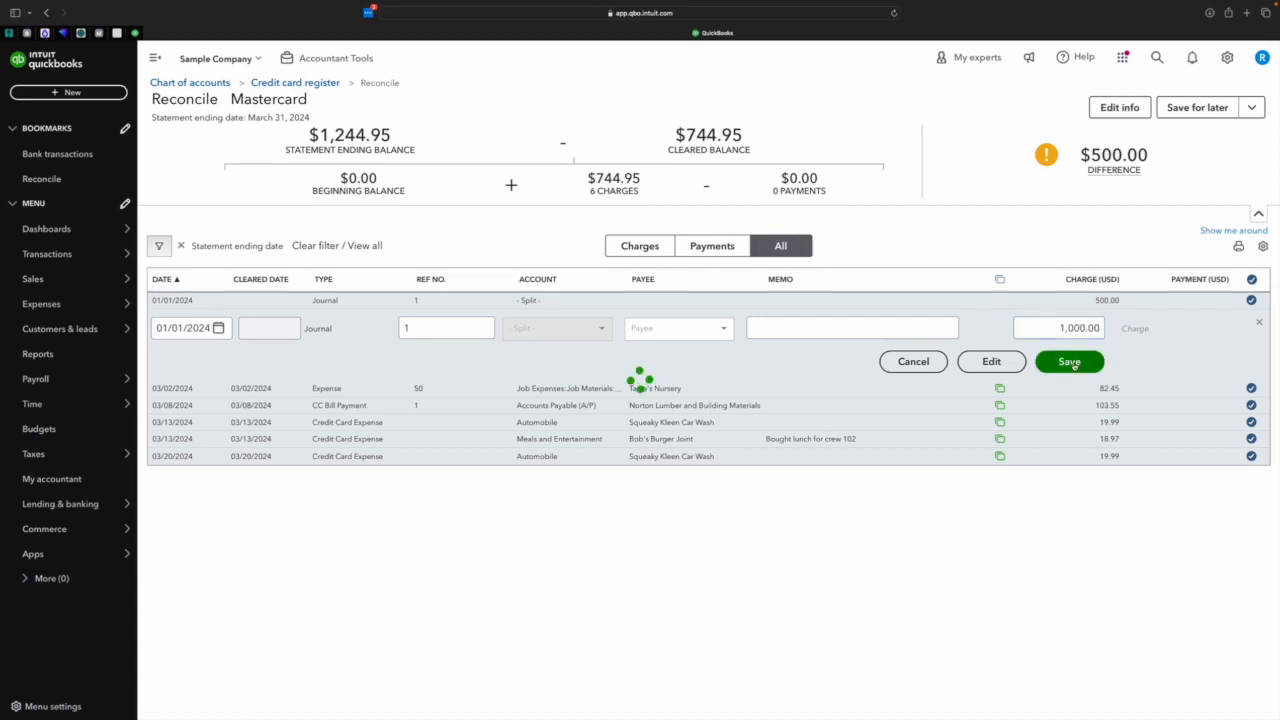
# Examine the accounts, debits and credits of the 01/01/2024 journal entry, and close it without further changes.
pyautogui.click(937, 300)
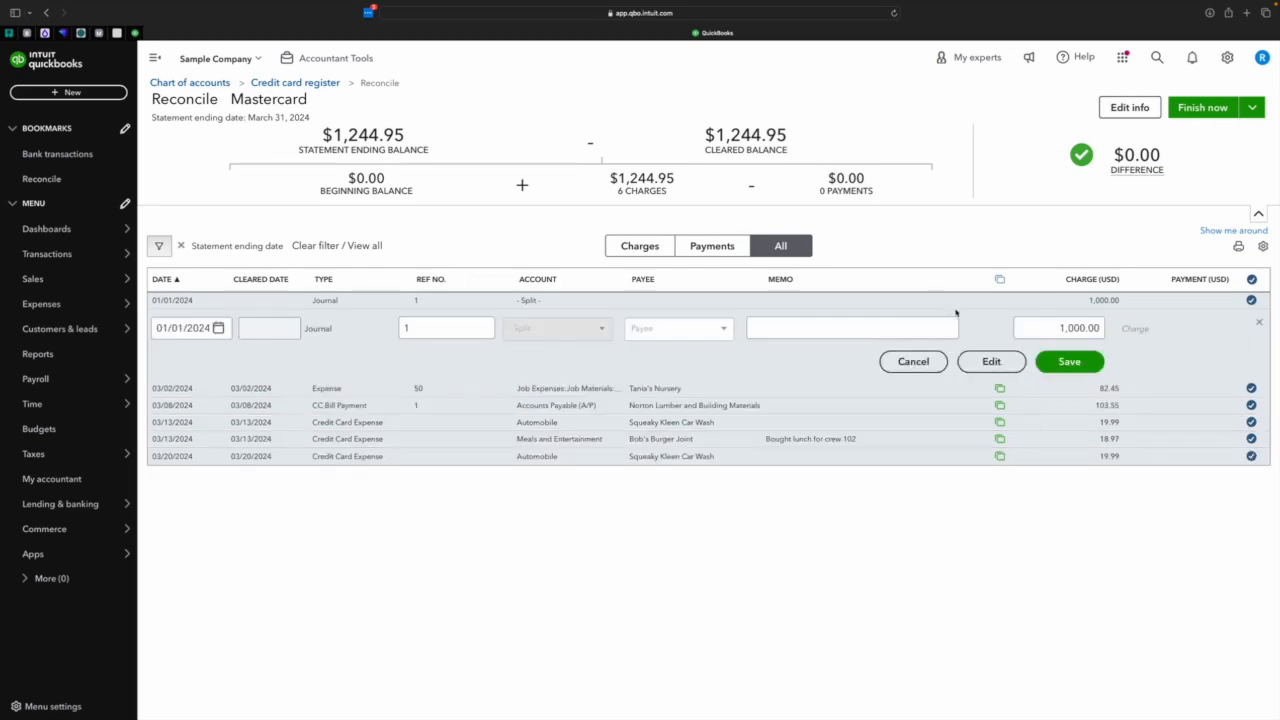
pyautogui.click(1000, 362)
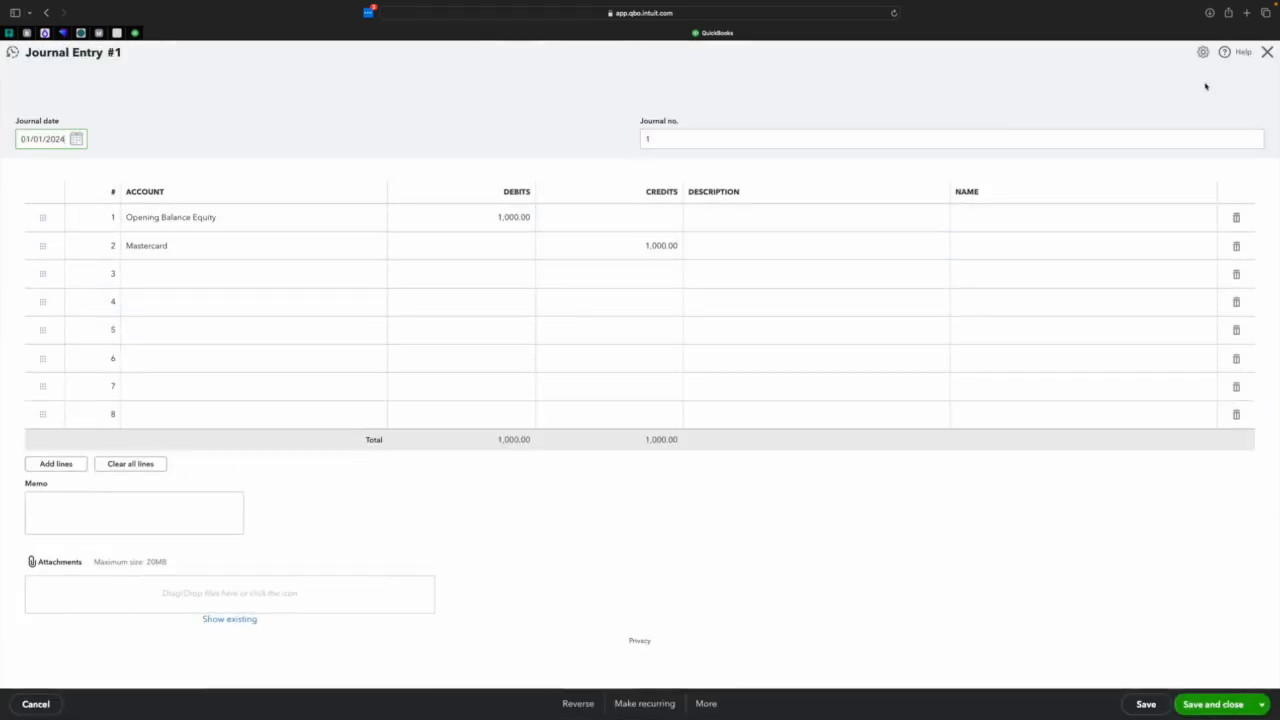
pyautogui.click(1265, 55)
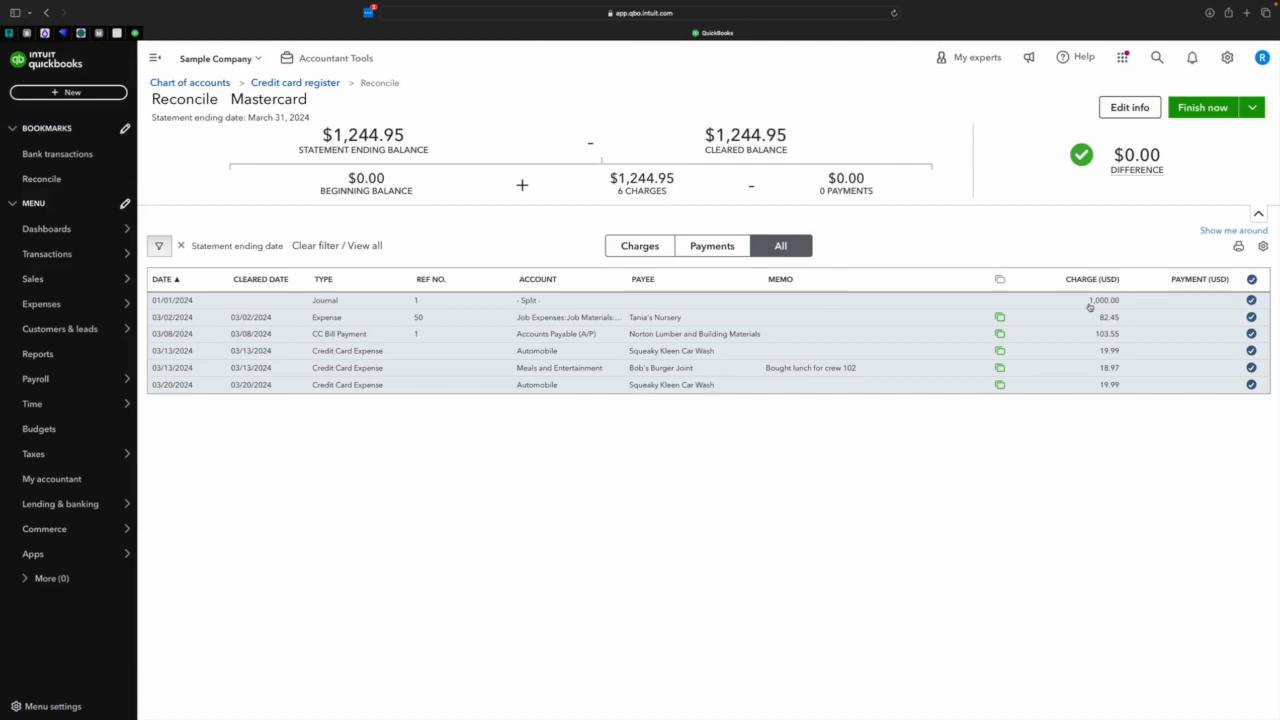
# Review the statement's beginning balance, ending balance and ending date before finishing the reconciliation.
pyautogui.click(1140, 110)
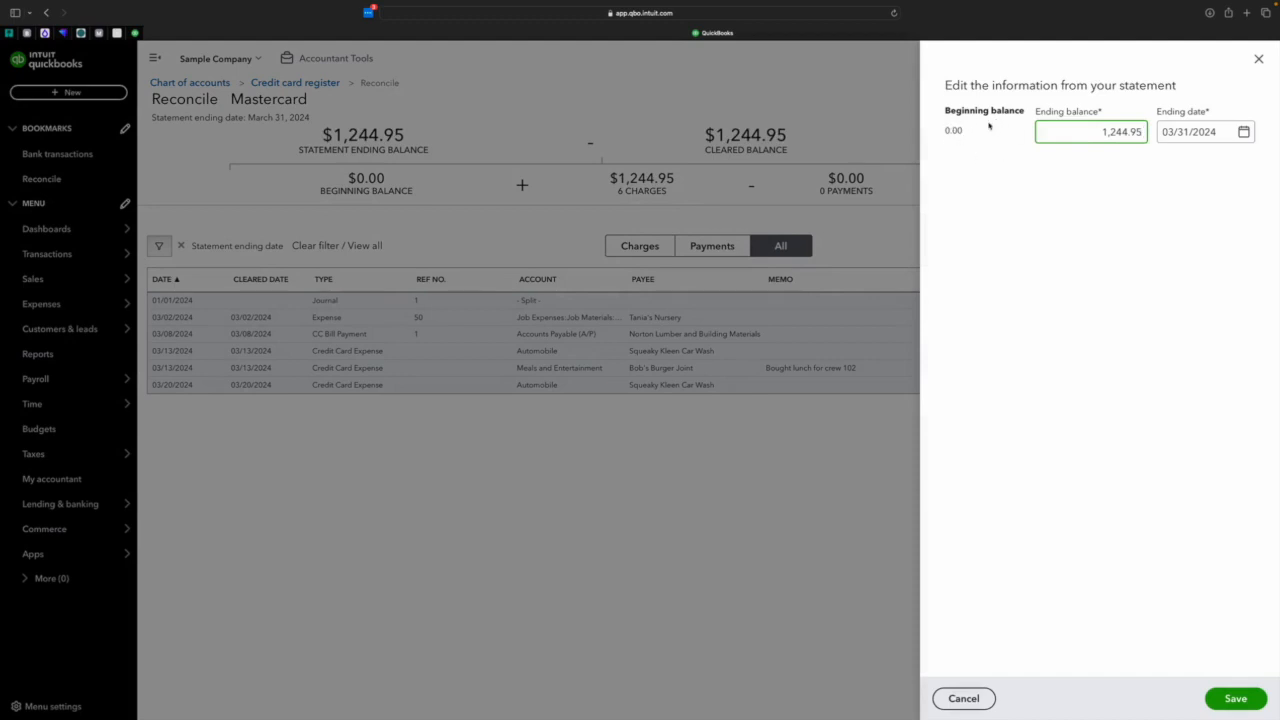
pyautogui.click(1259, 59)
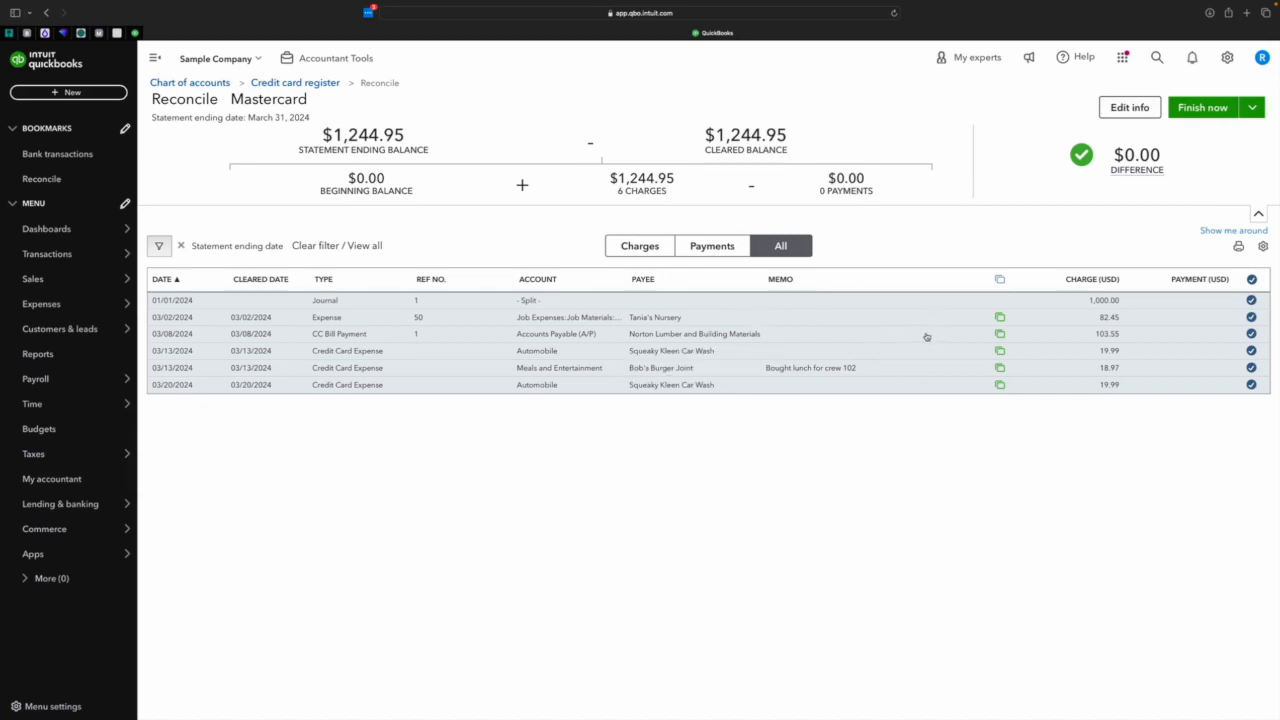
pyautogui.click(1133, 112)
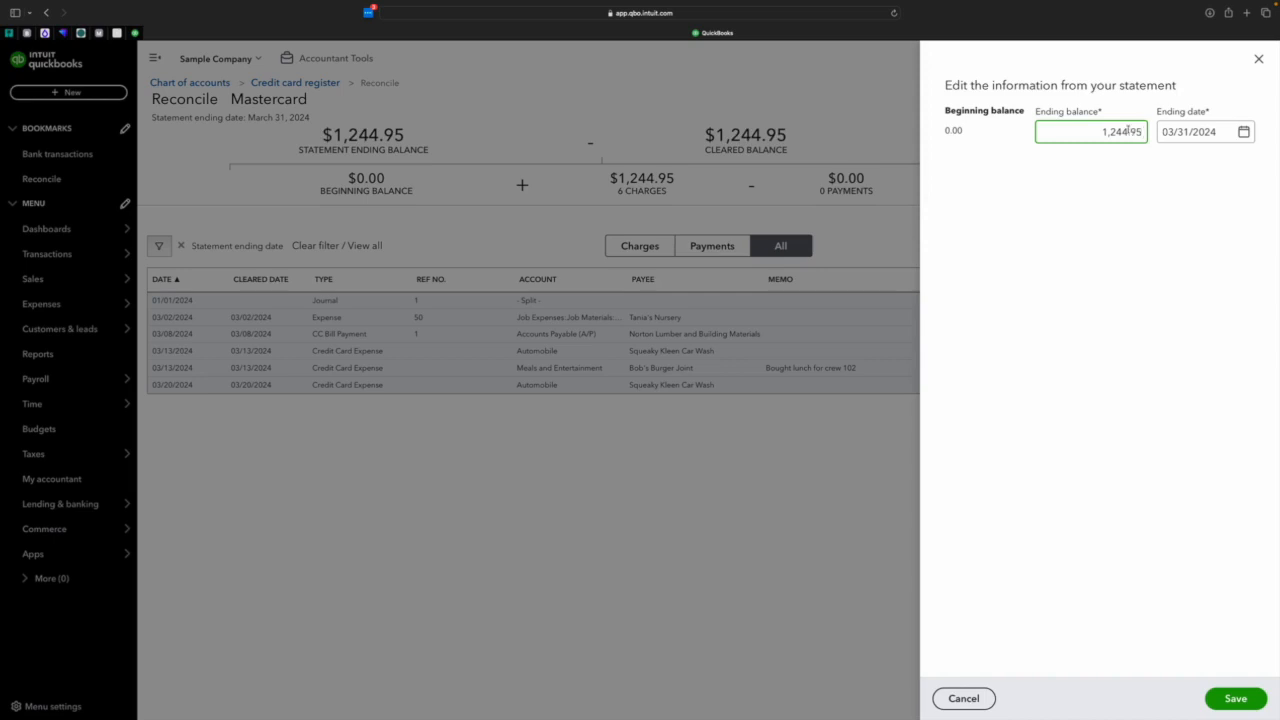
# Close the statement information without changes and finish the Mastercard reconciliation without paying or entering a bill.
pyautogui.click(1258, 60)
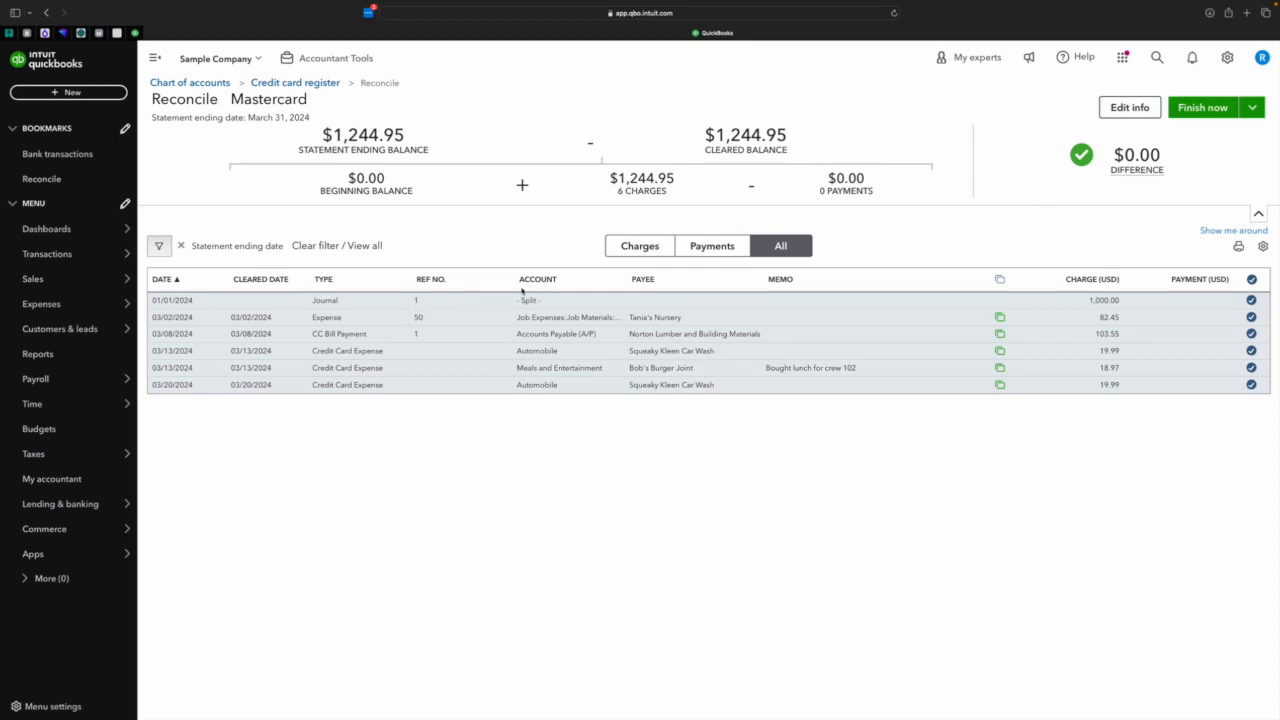
pyautogui.click(1212, 115)
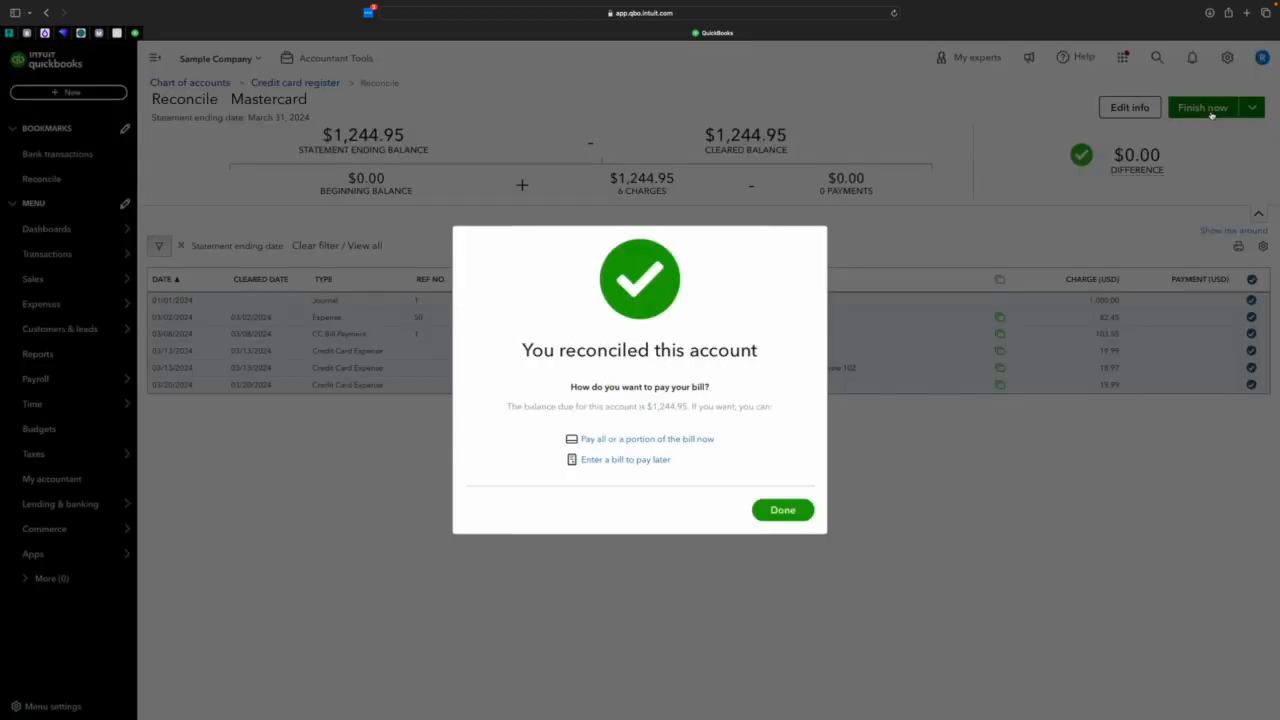
pyautogui.click(783, 507)
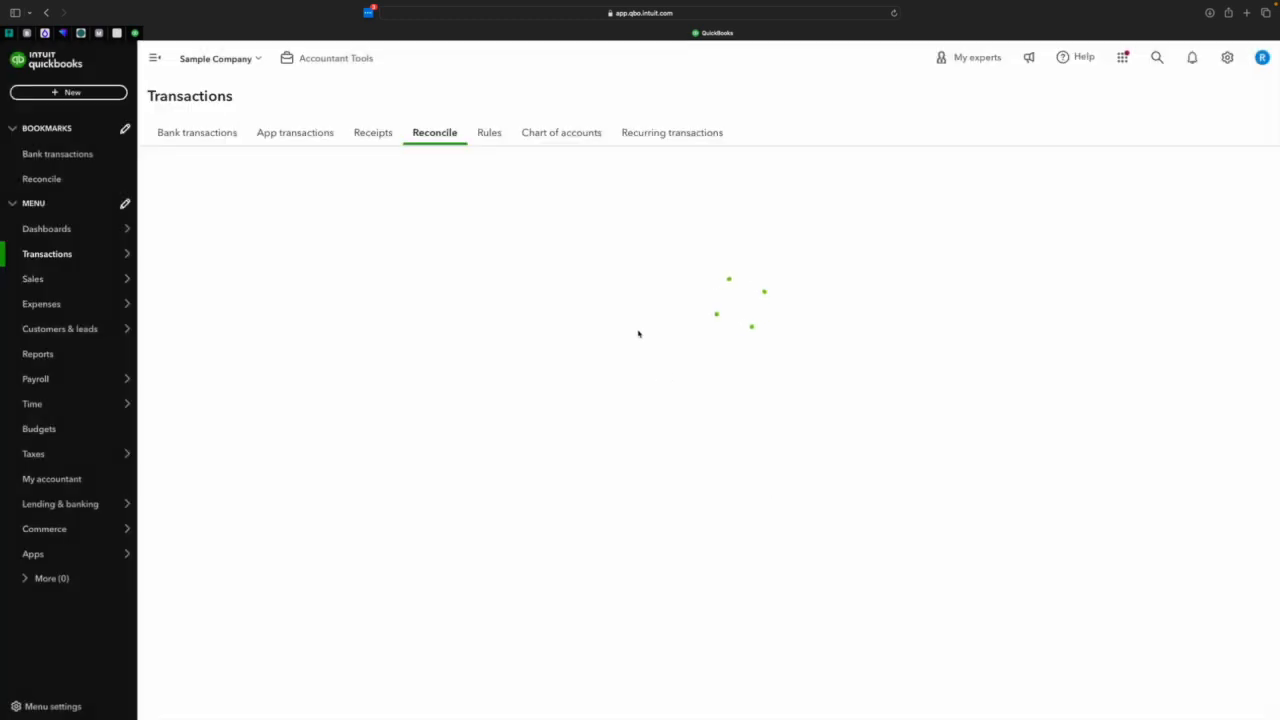
# Clear the reconciled status of the 01/01/2024 journal entry in the Mastercard register, save it, and open the account's reconciliation setup.
pyautogui.click(310, 167)
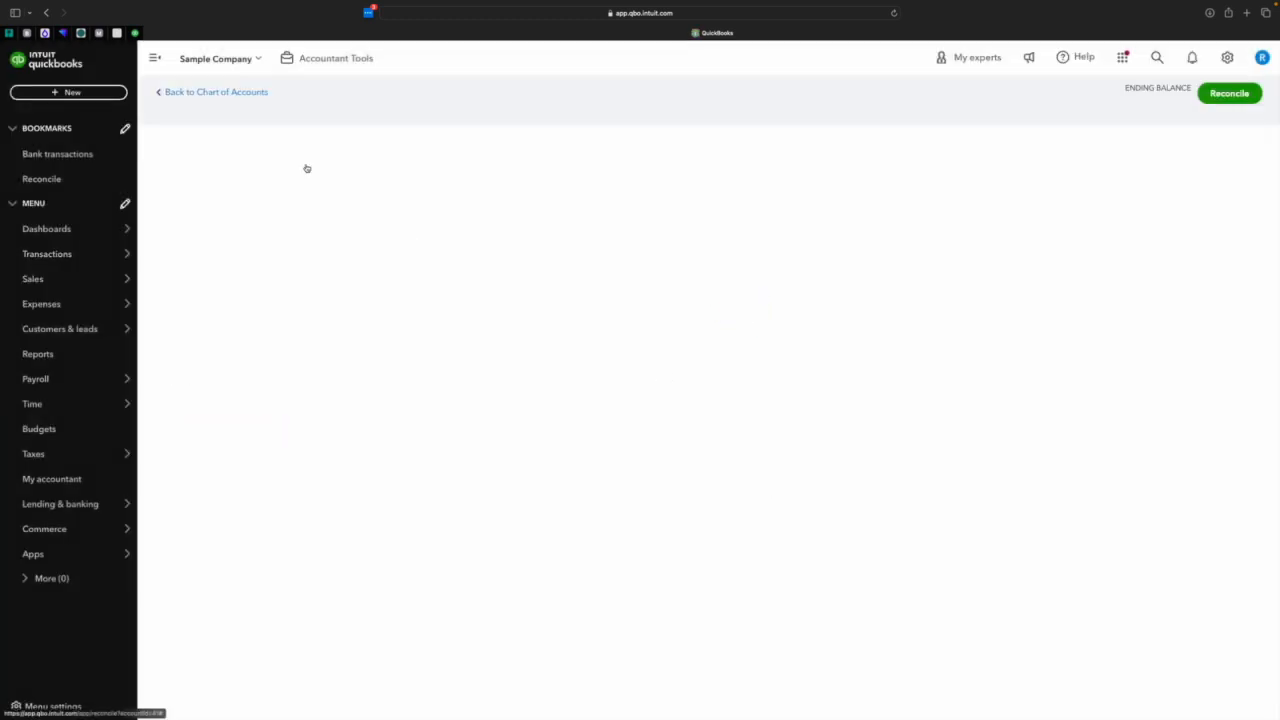
pyautogui.click(302, 207)
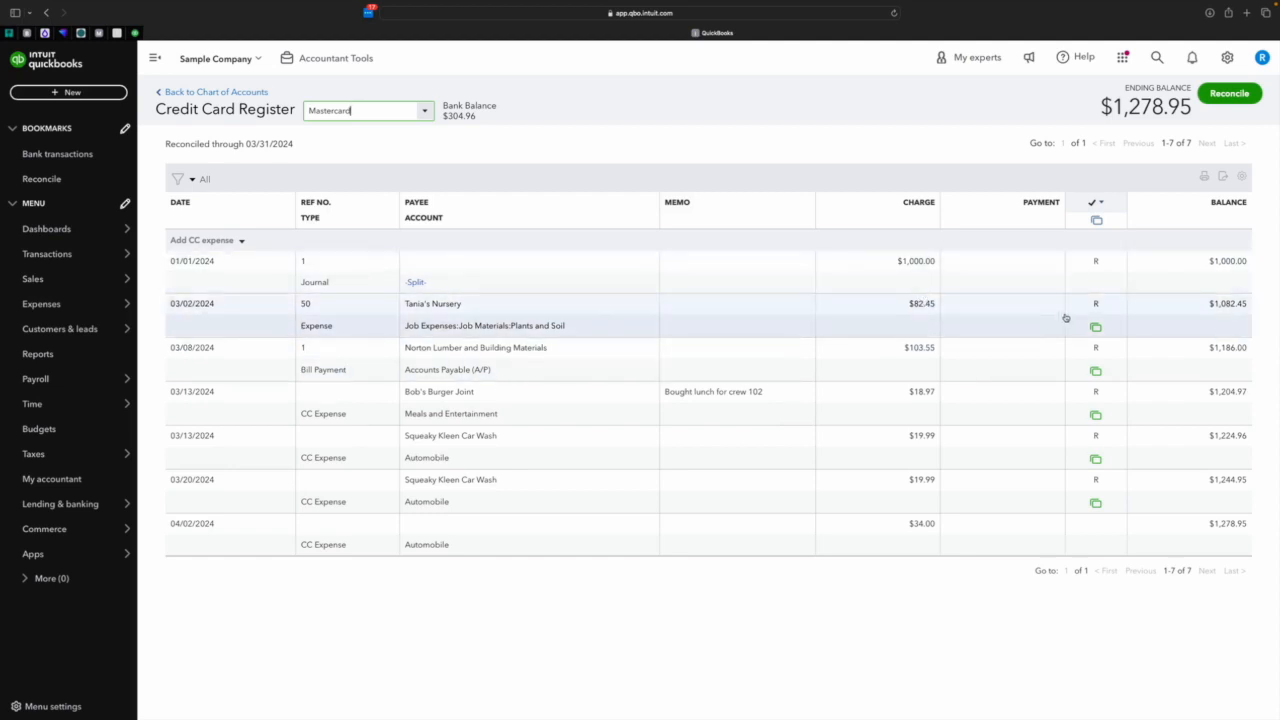
pyautogui.moveTo(1099, 270)
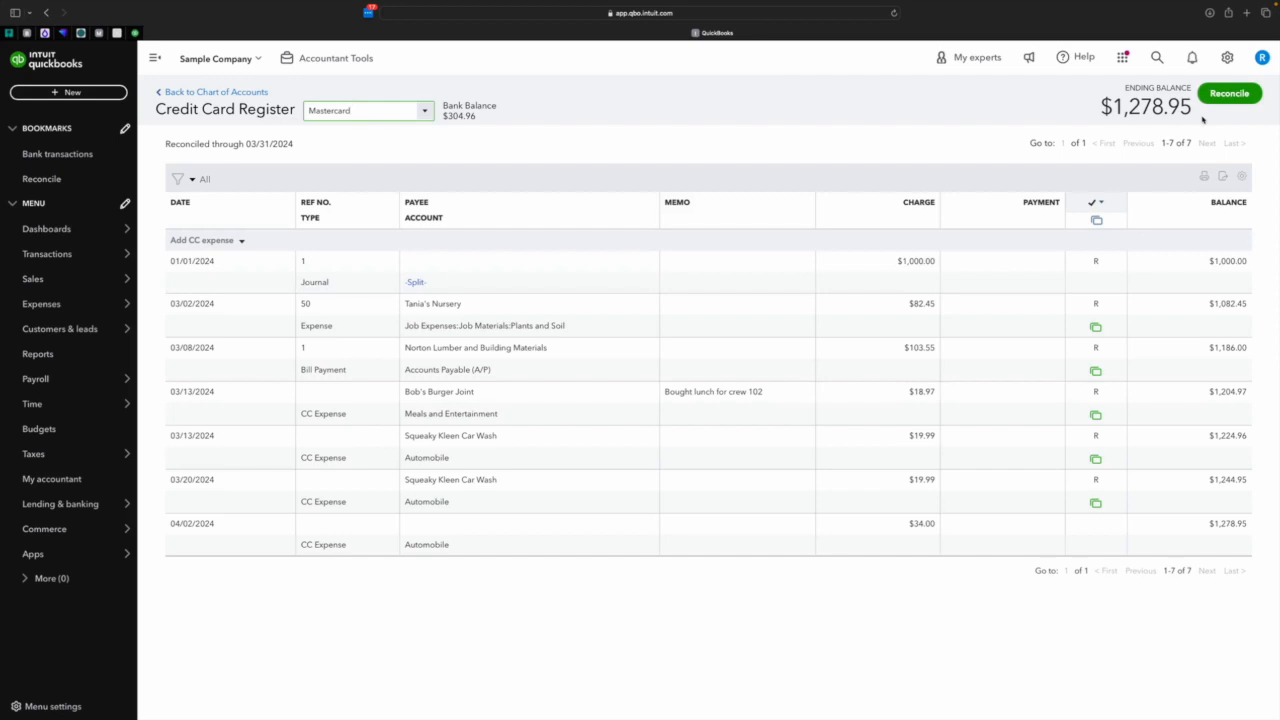
pyautogui.click(1095, 268)
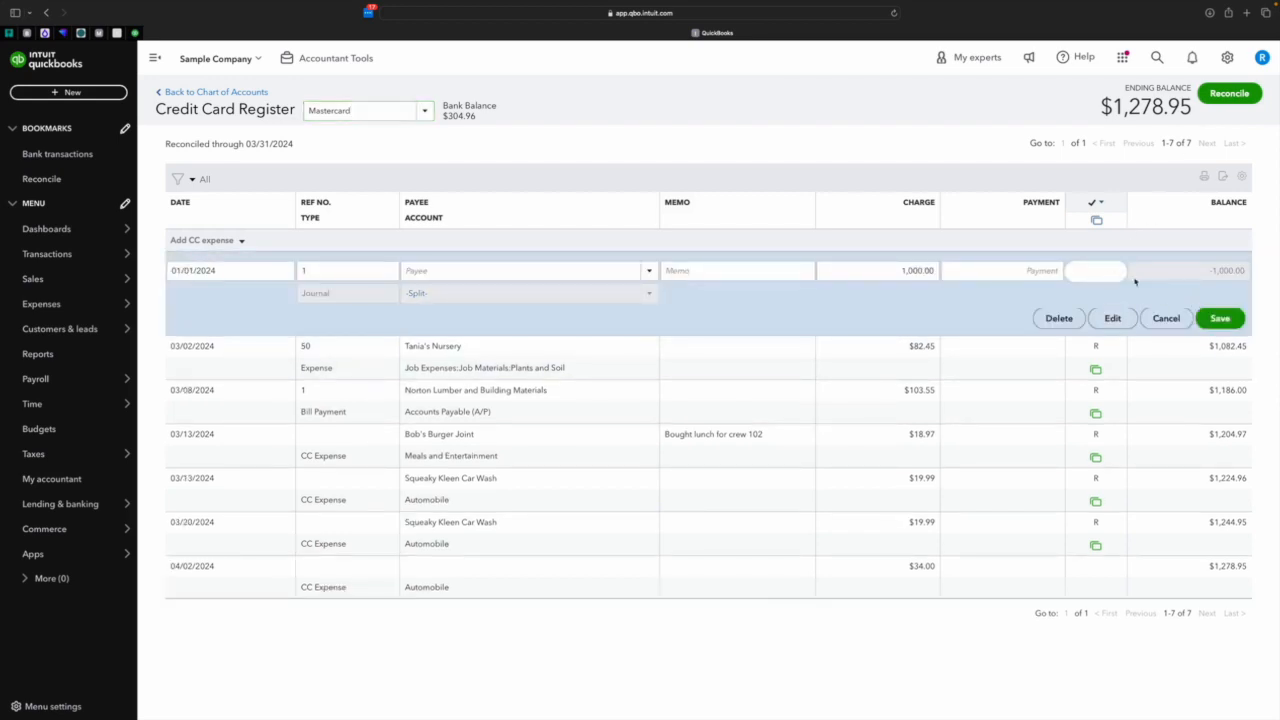
pyautogui.click(1218, 320)
pyautogui.click(772, 421)
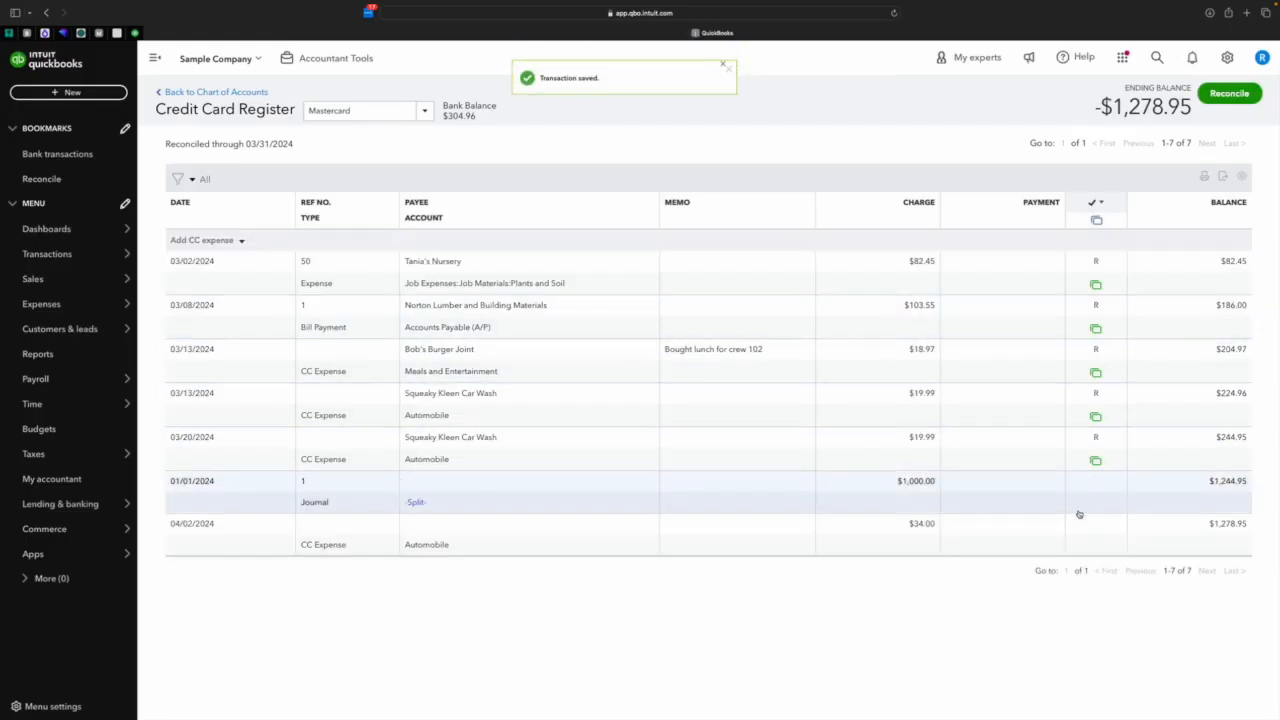
pyautogui.click(1224, 93)
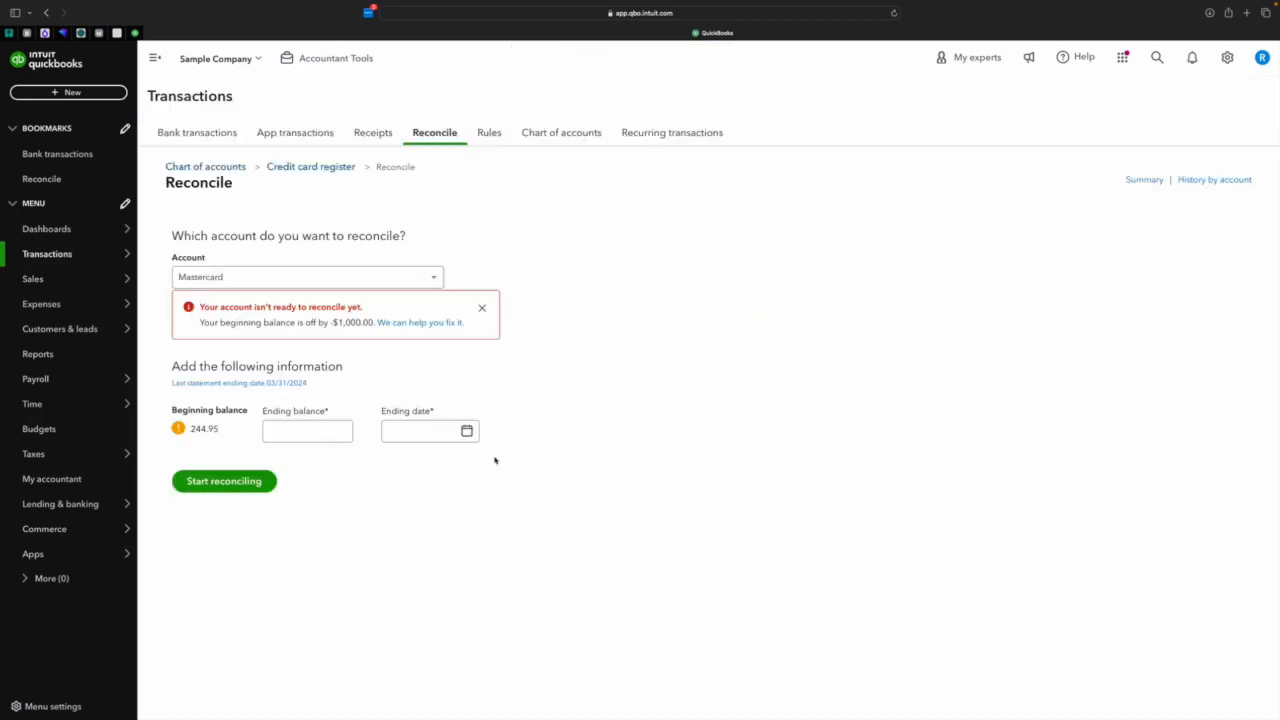